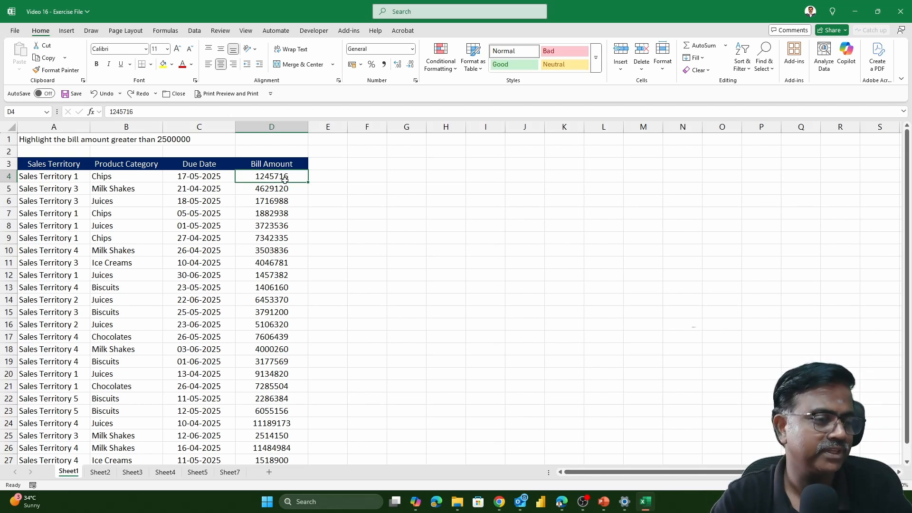
key("ctrl+shift+Down")
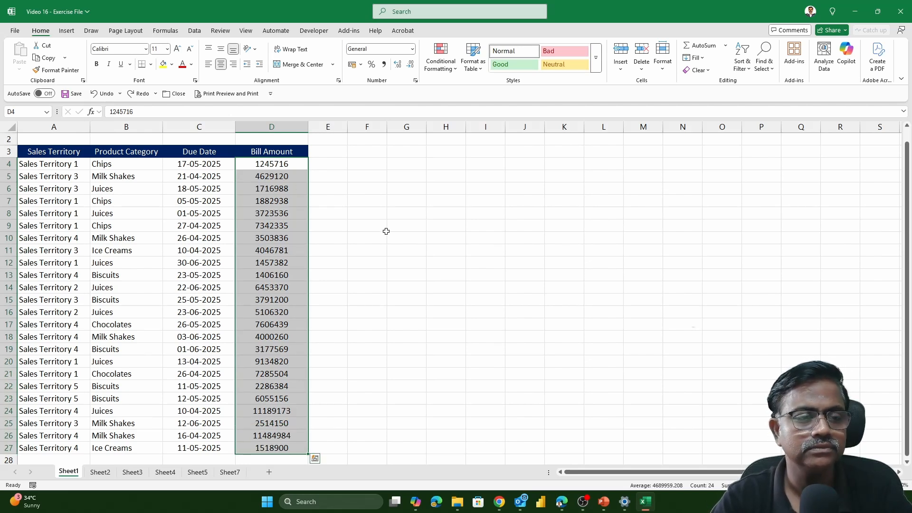
scroll(420, 240, "up", 1)
left_click(356, 189)
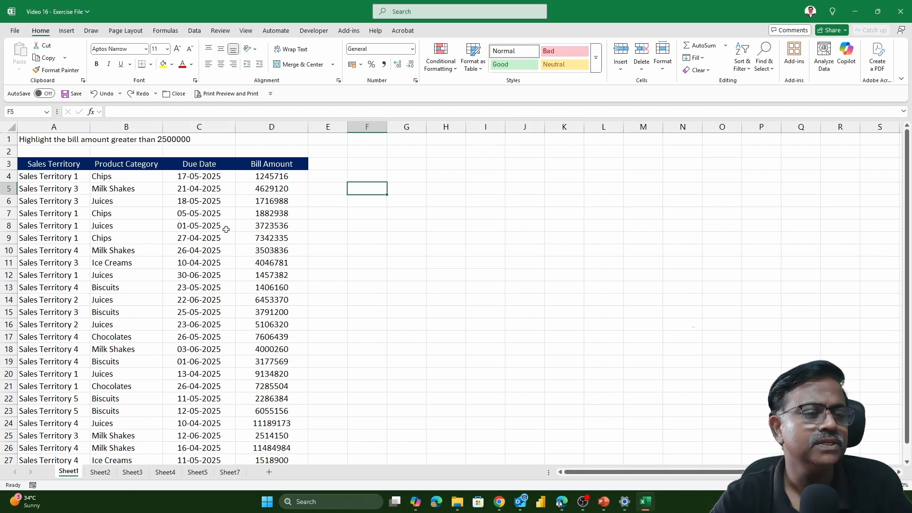
- Set up a Greater Than highlight rule for the Bill Amount values in D4:D27 with 2500000 as the threshold
left_click(265, 179)
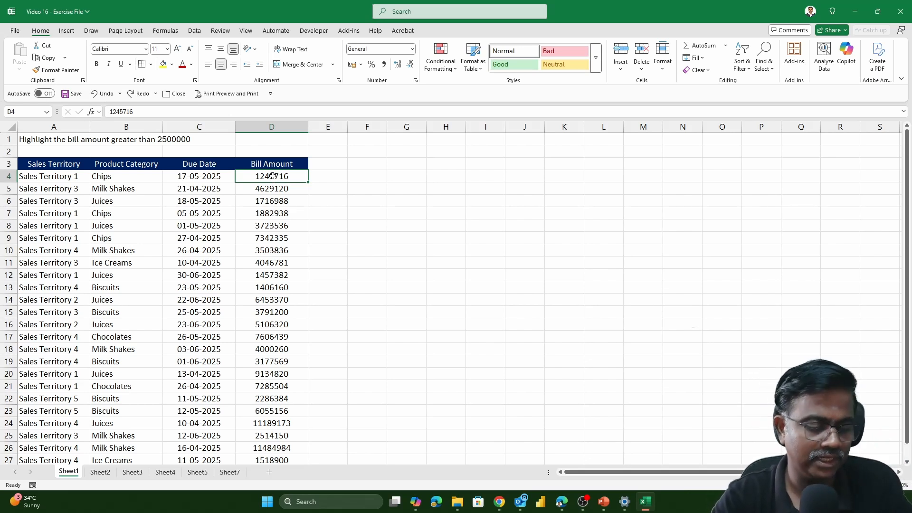
key("ctrl+shift+Down")
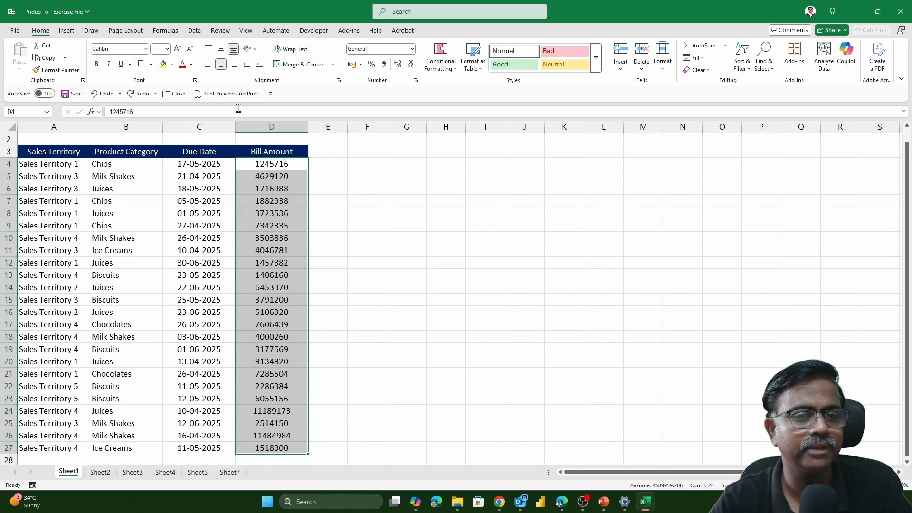
left_click(445, 69)
mouse_move(464, 85)
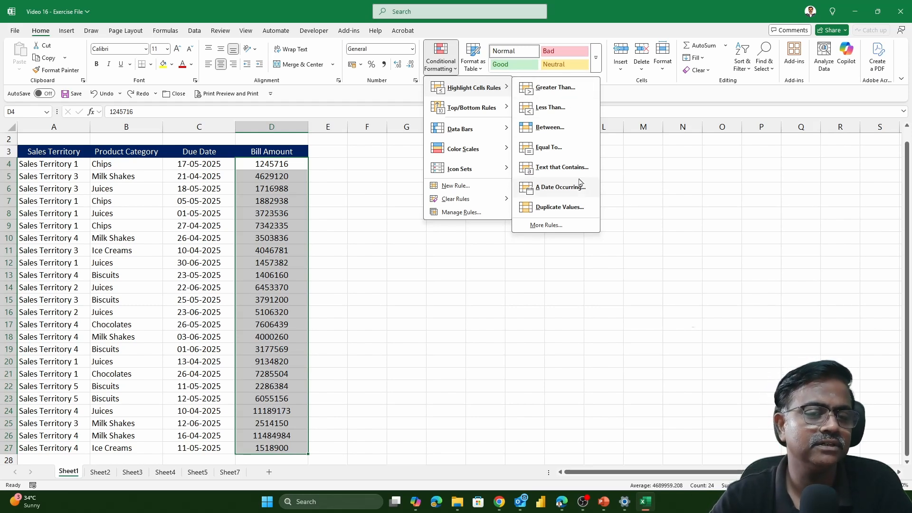
left_click(555, 87)
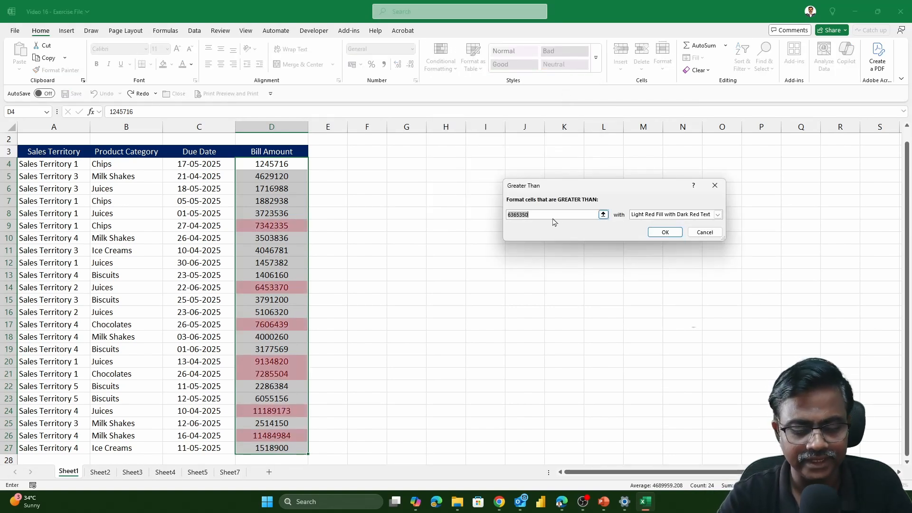
type("2500")
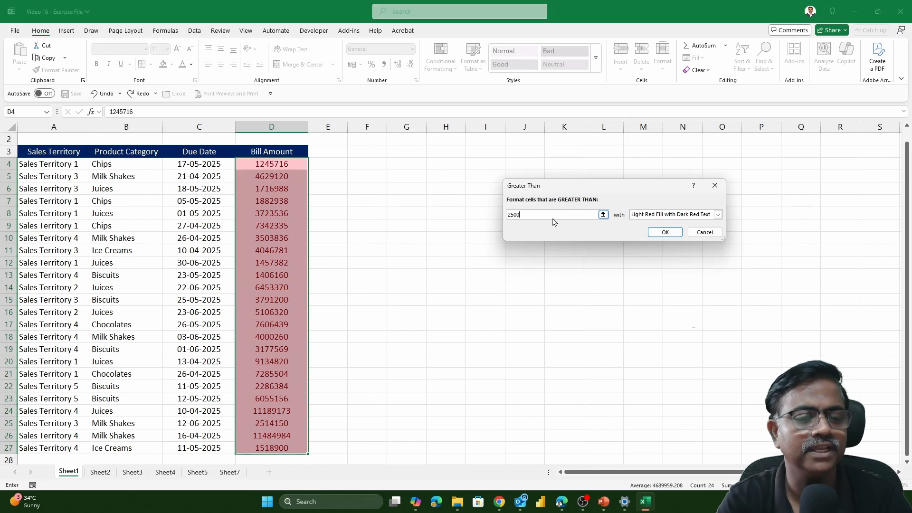
type("000")
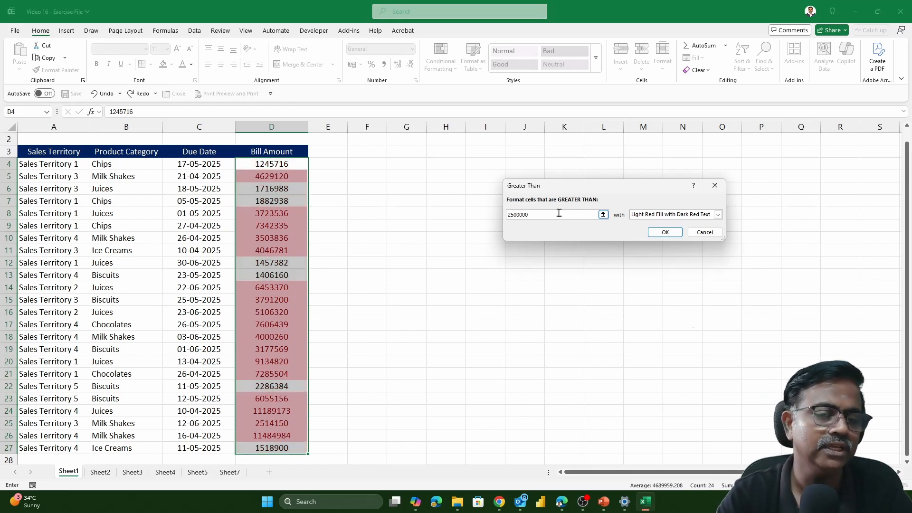
- Replace the Greater Than rule's fixed threshold with a reference to cell $D$1
scroll(494, 169, "up", 1)
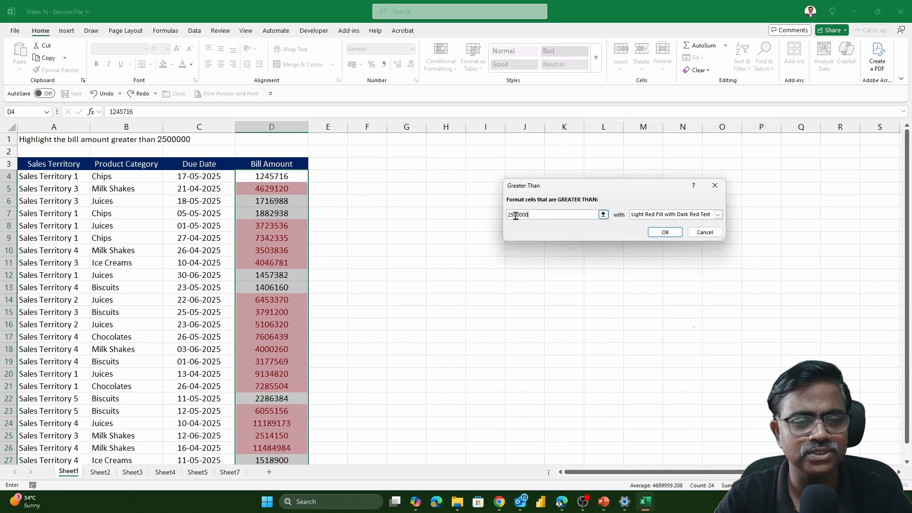
left_click(286, 138)
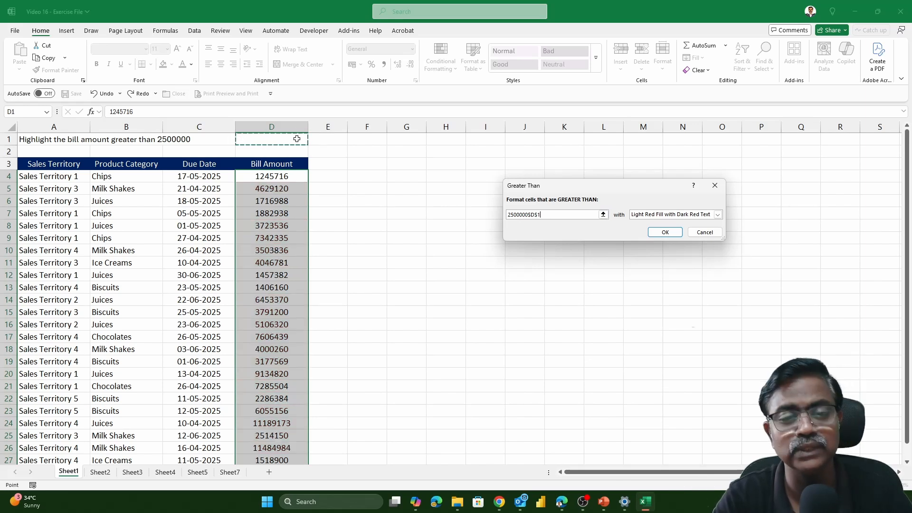
left_click(550, 215)
left_click_drag(546, 215, 470, 206)
key("BackSpace")
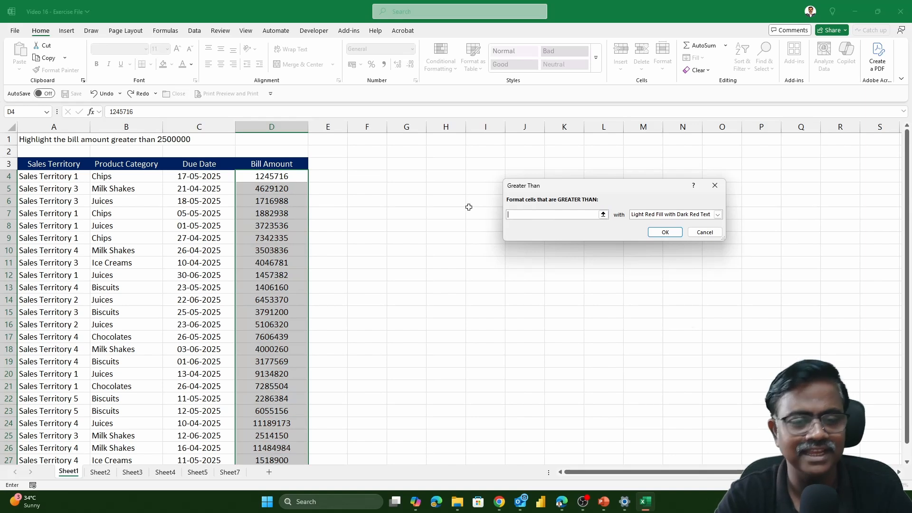
left_click(301, 138)
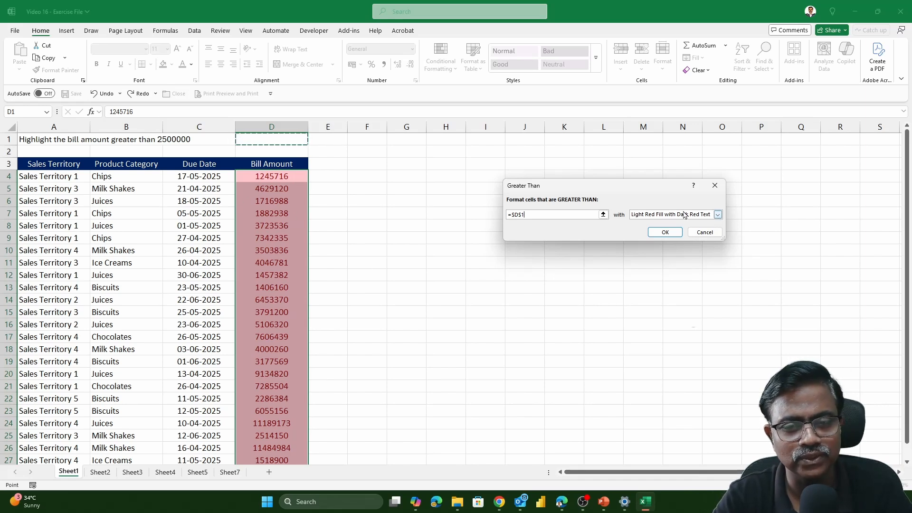
- Give the rule a custom format with a light blue fill and apply it to the bill amounts
left_click(717, 214)
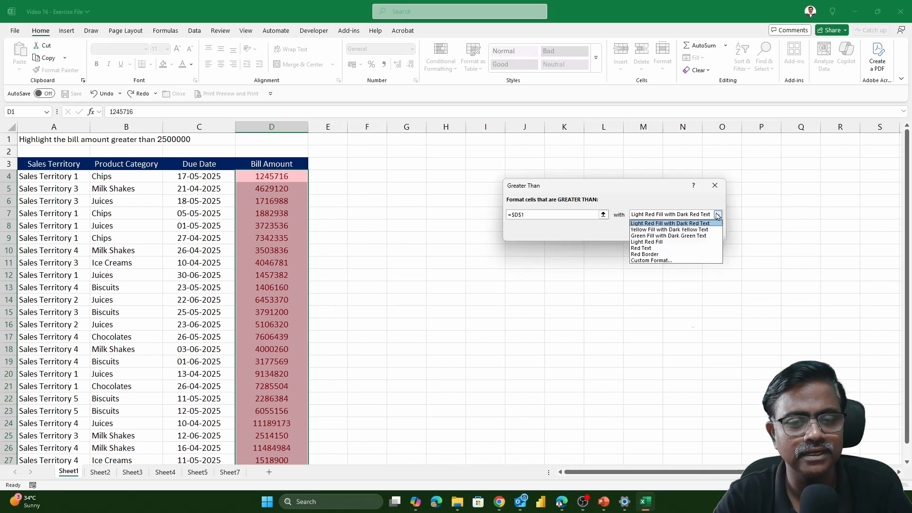
left_click(658, 261)
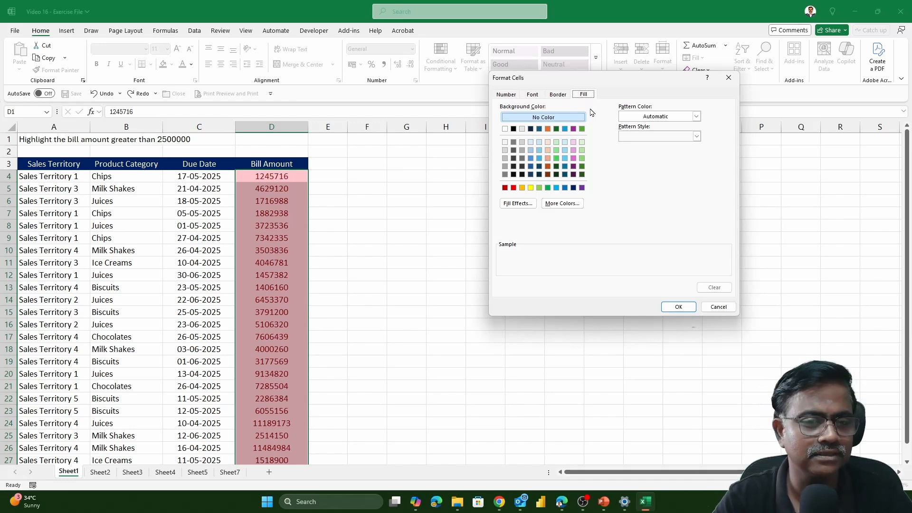
left_click(565, 150)
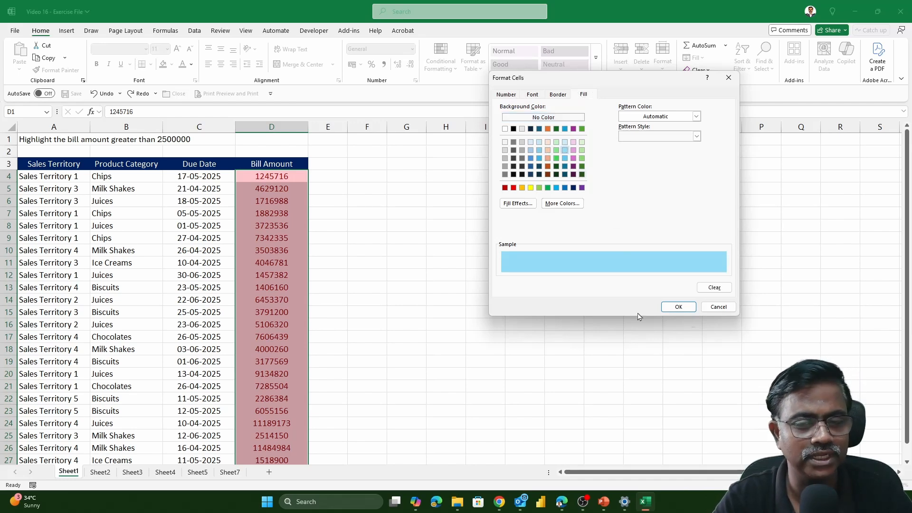
left_click(678, 306)
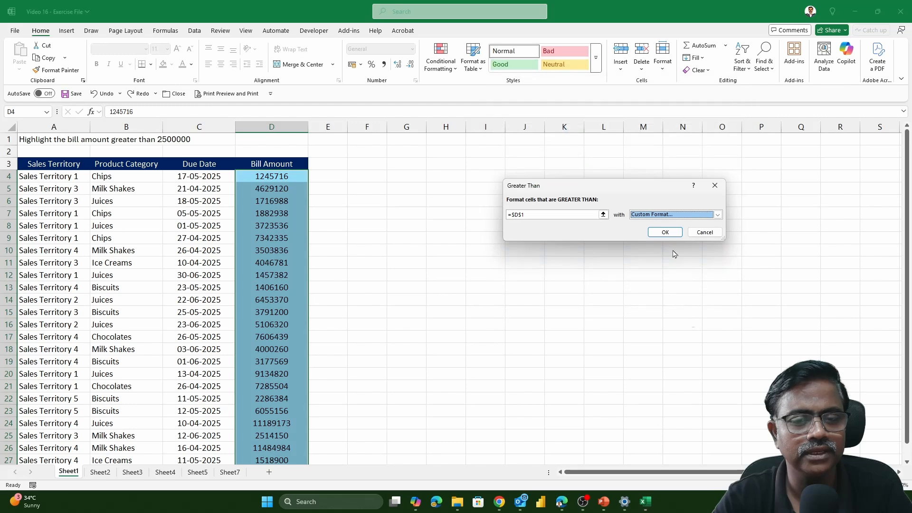
left_click(664, 233)
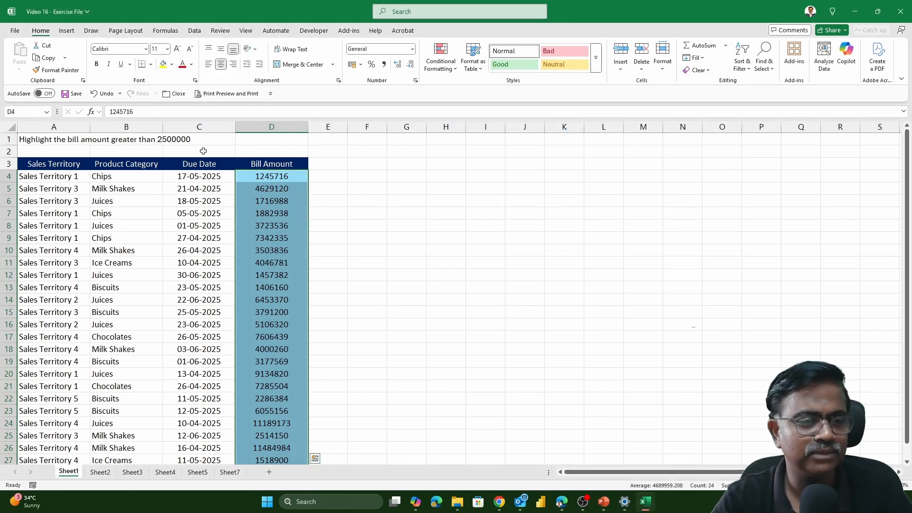
- Enter 2500000 in cell D1 as the threshold for the highlight rule
left_click(284, 140)
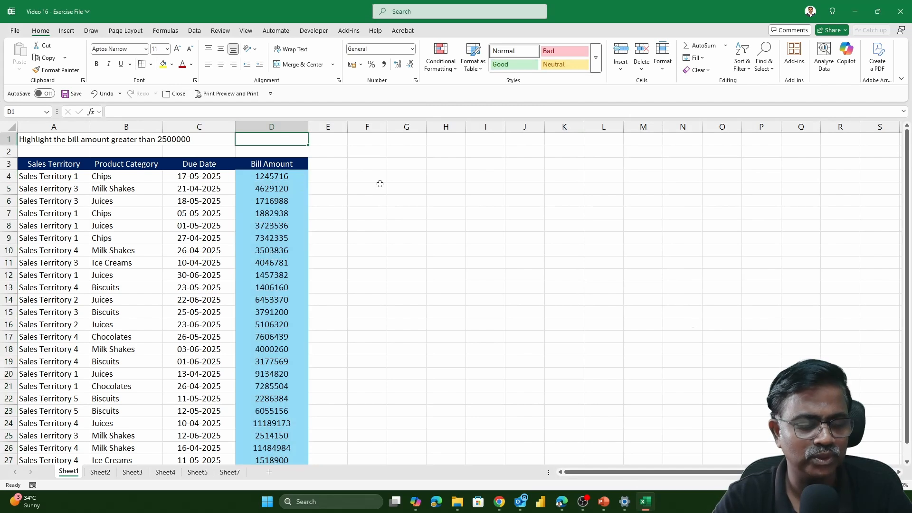
type("25")
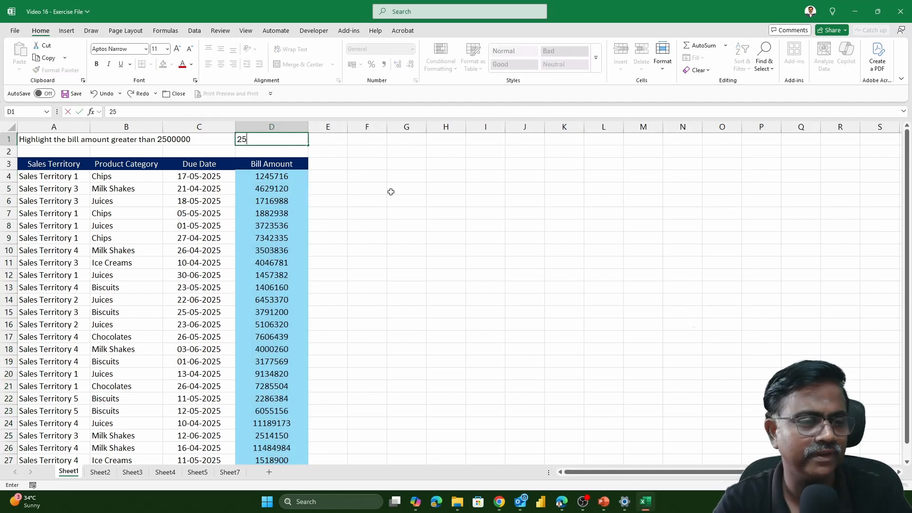
type("00000")
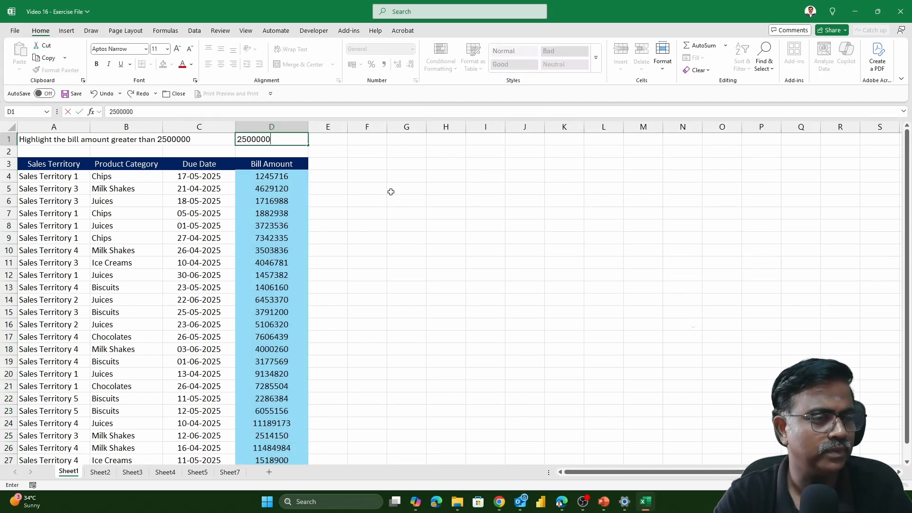
key("Return")
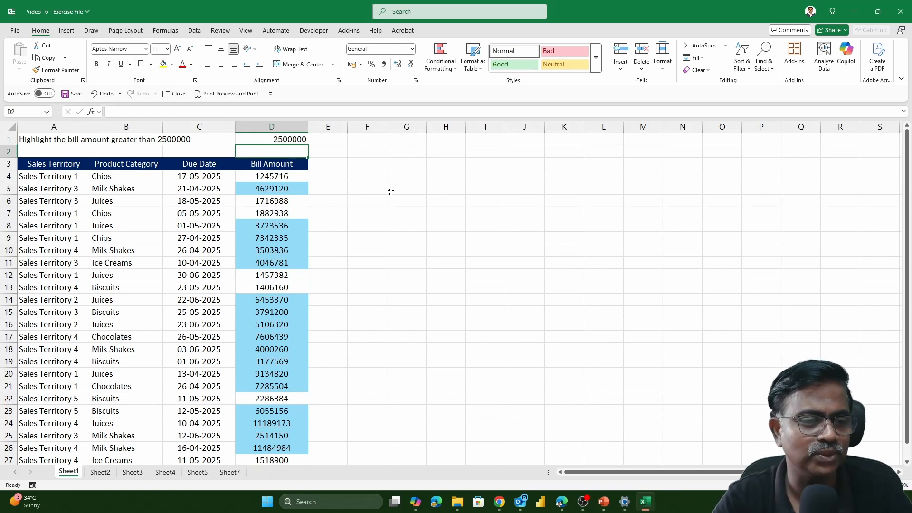
- Change the threshold in cell D1 to 4500000
key("Up")
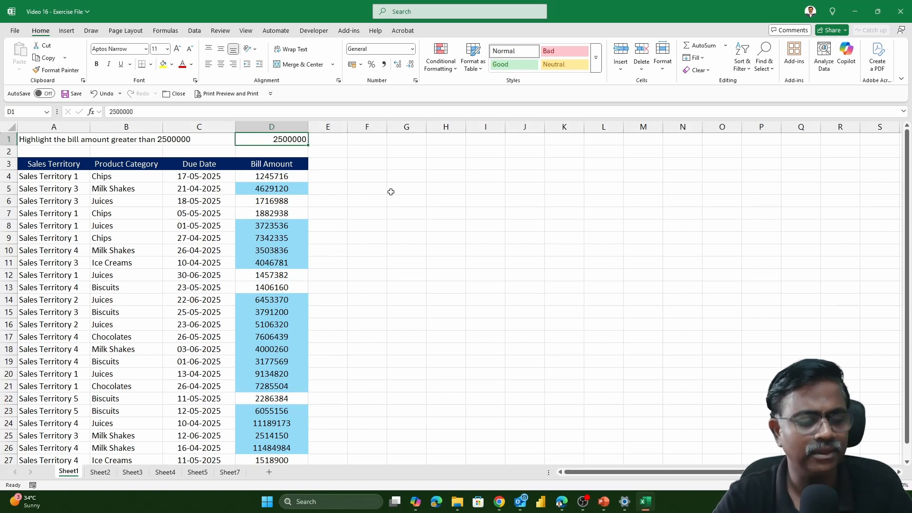
type("45000")
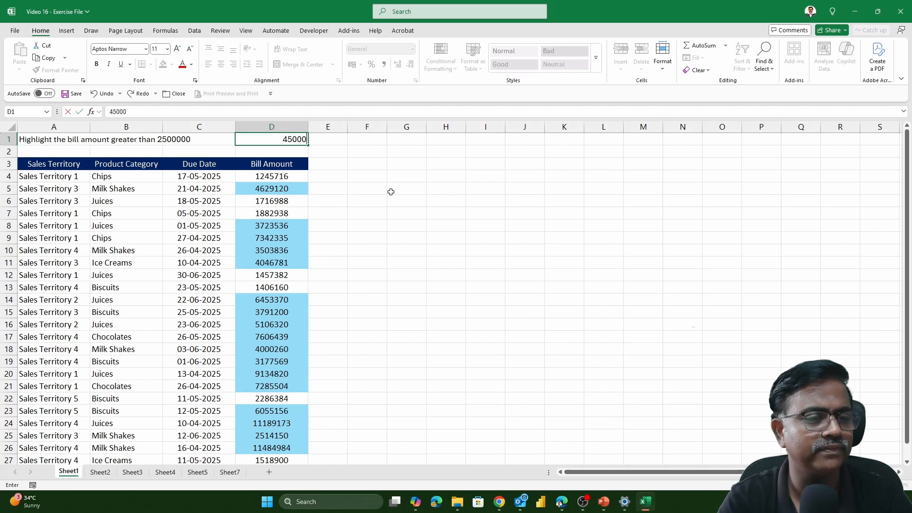
type("00")
key("Return")
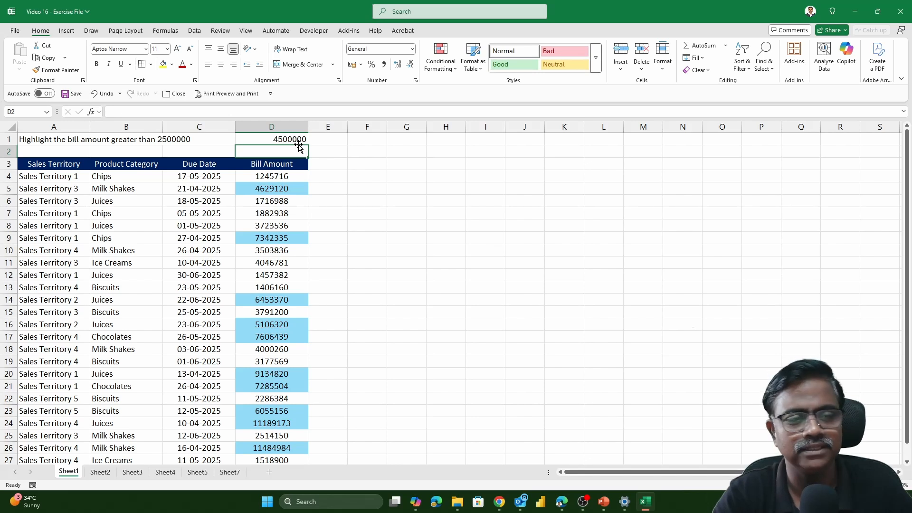
- Edit the existing conditional formatting rule on D4:D27 to highlight cell values less than $D$1, and apply the change
left_click(284, 179)
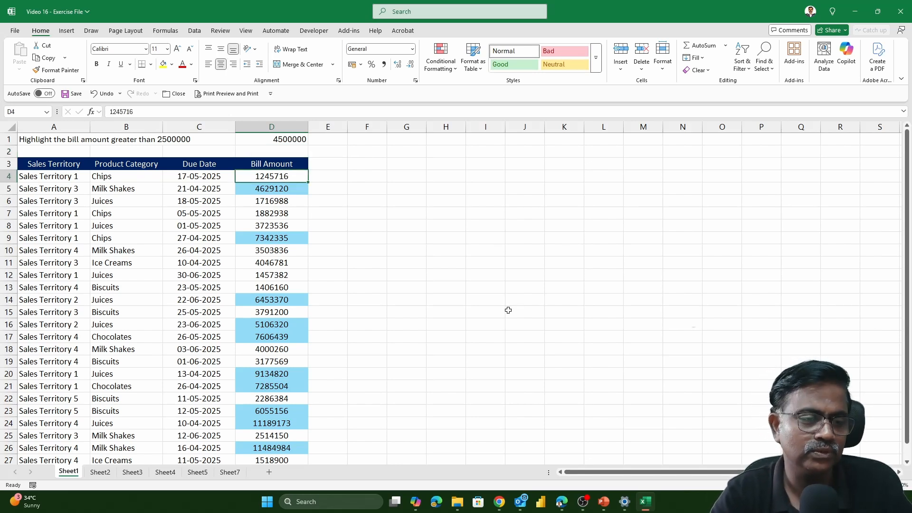
key("ctrl+shift+Down")
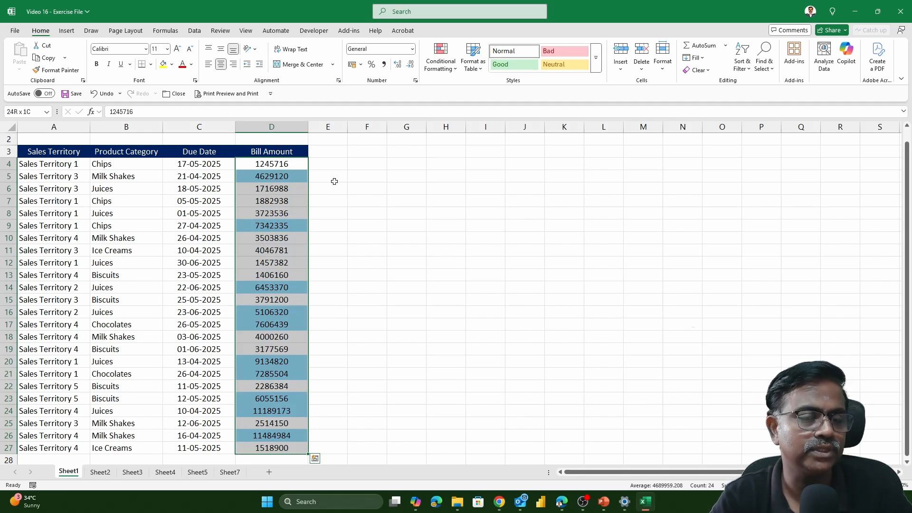
scroll(423, 203, "up", 1)
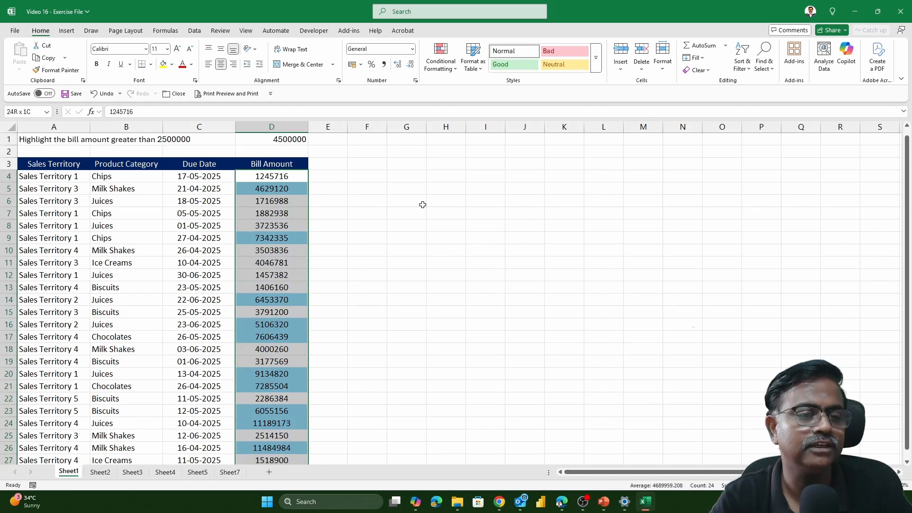
left_click(448, 69)
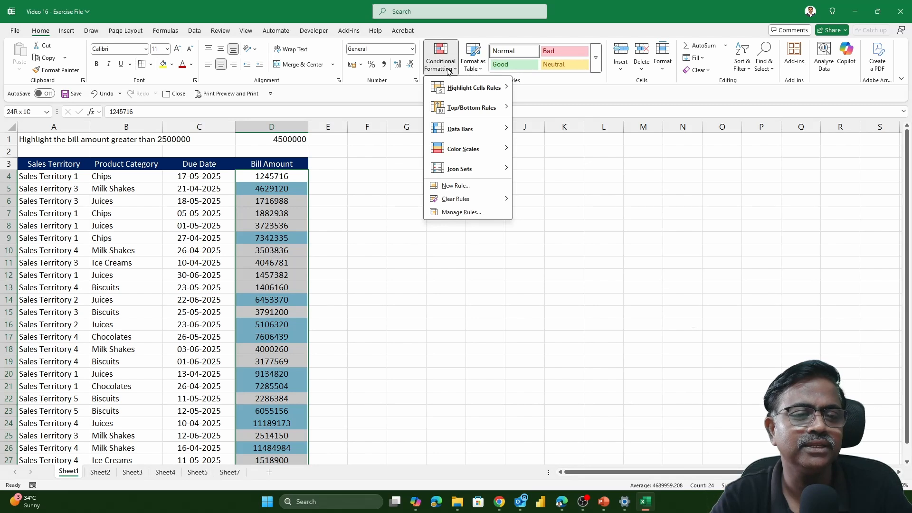
left_click(472, 214)
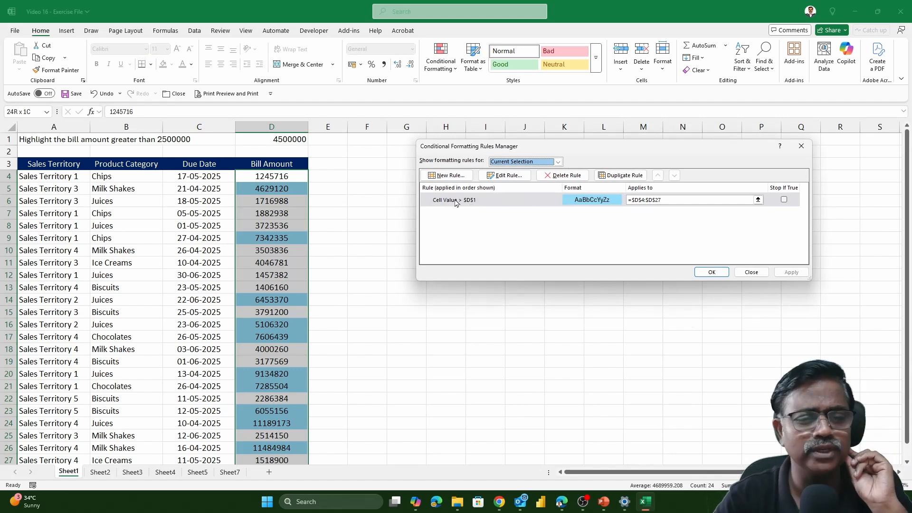
left_click(493, 203)
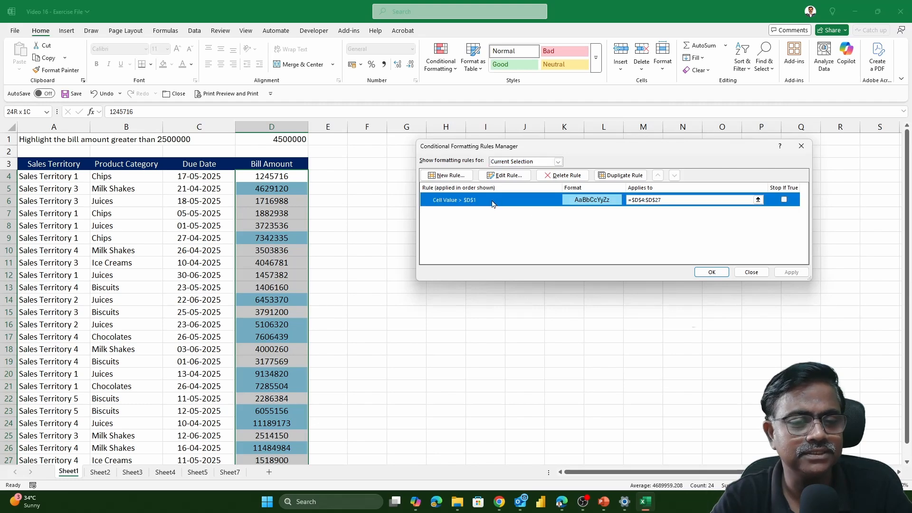
left_click(509, 179)
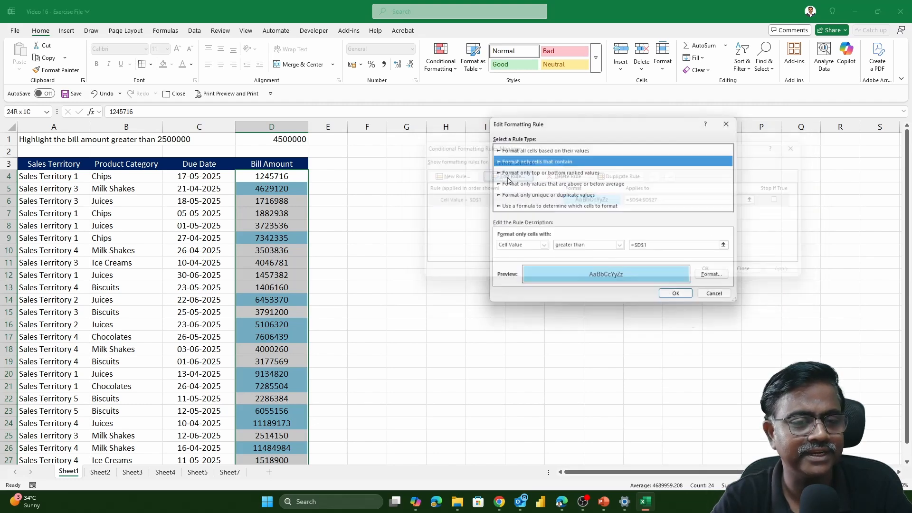
left_click(595, 247)
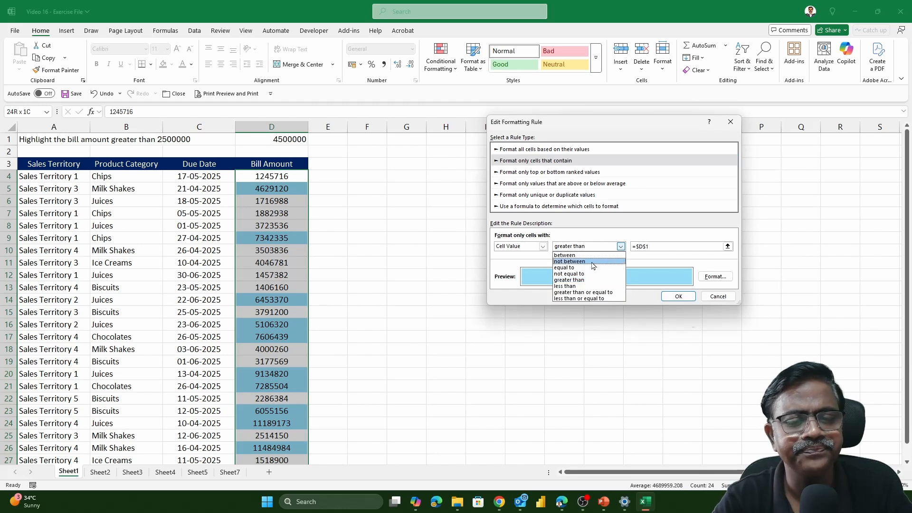
left_click(585, 285)
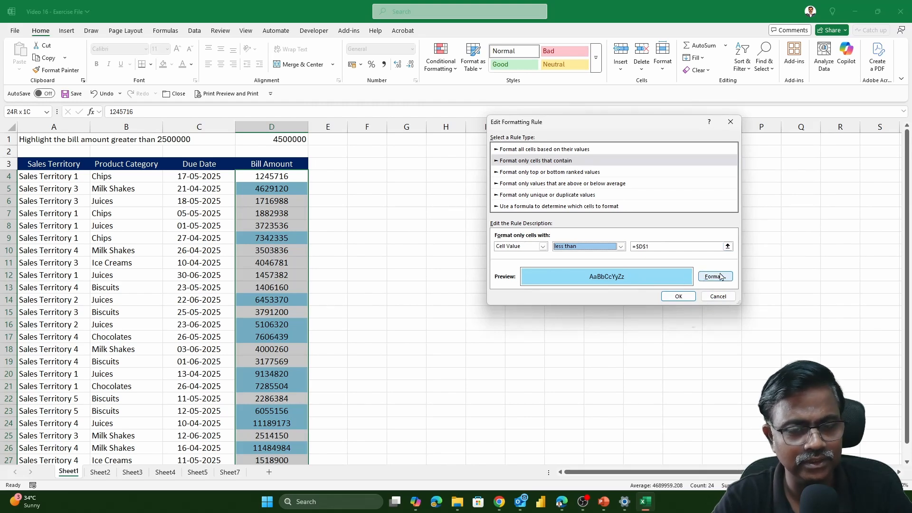
left_click(688, 300)
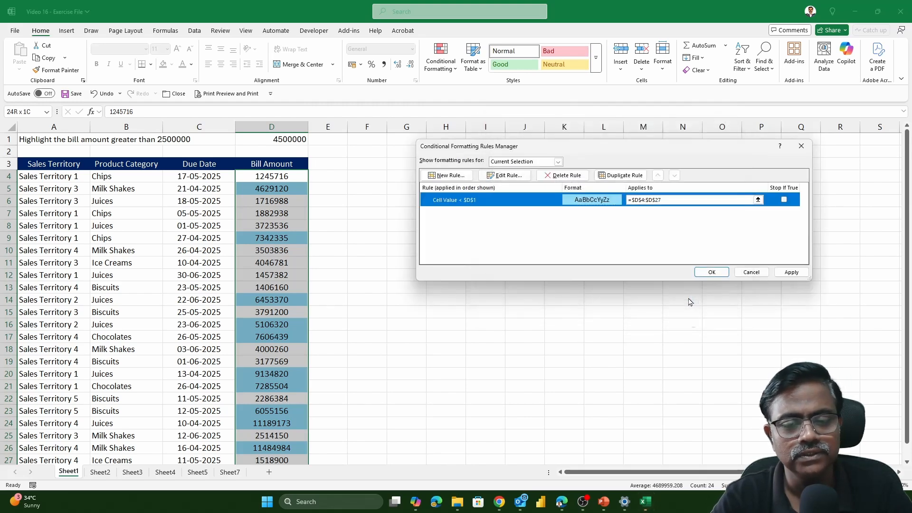
left_click(712, 273)
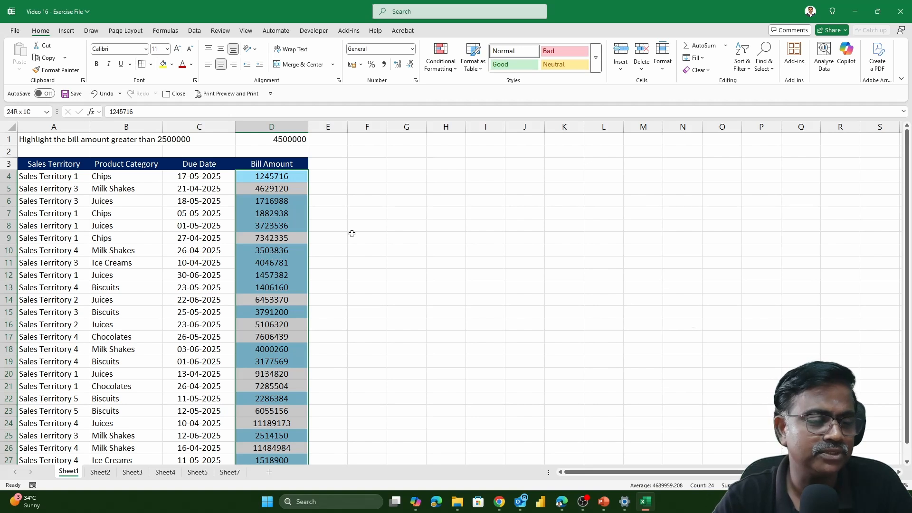
- Enter 7500000 in cell F1 as a second threshold for the bill amounts
left_click(372, 138)
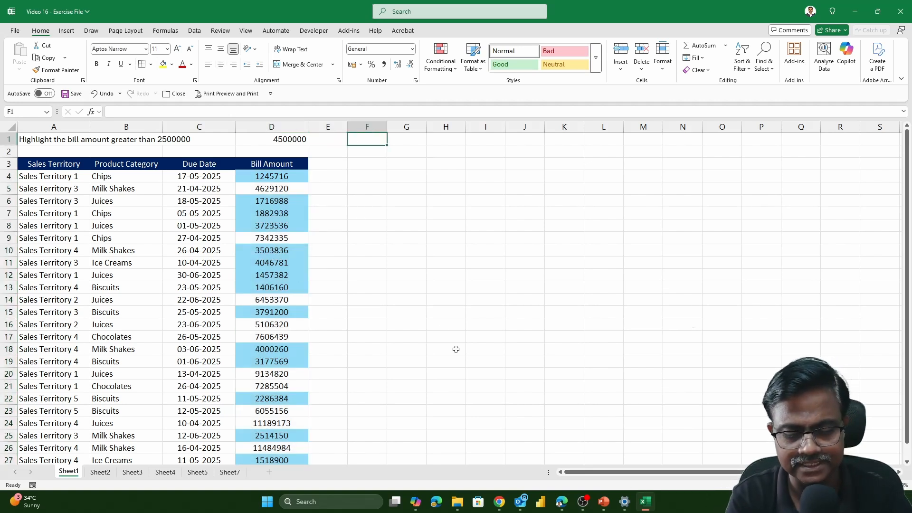
type("750000")
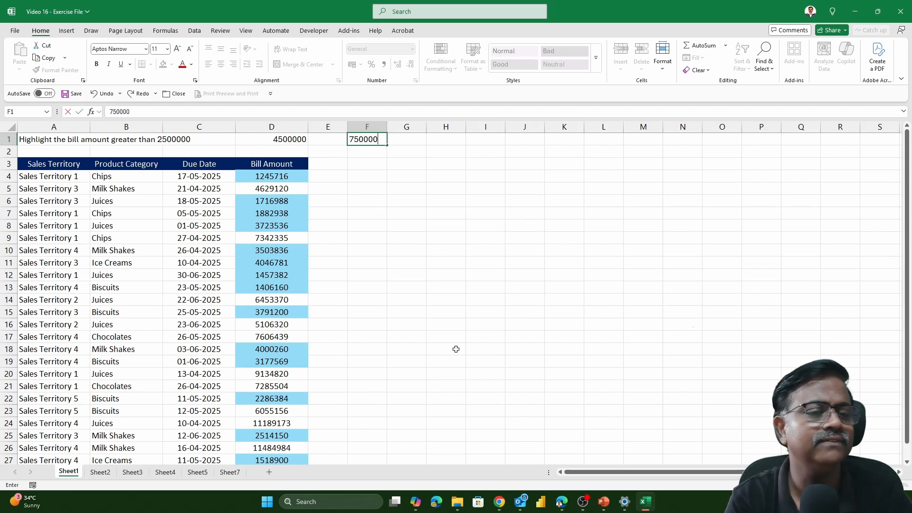
type("0")
key("Return")
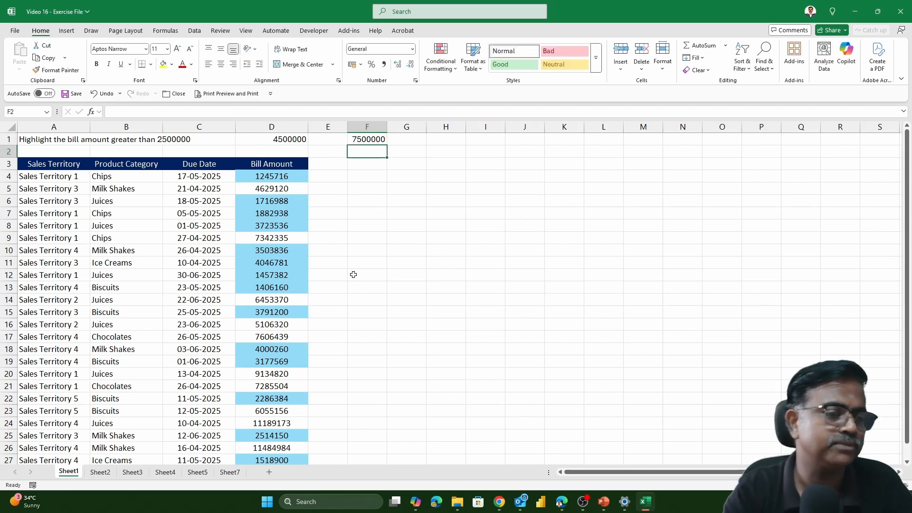
- Start a Greater Than highlight rule on the bill amounts in D4:D27, using cell F1 as the comparison value
left_click(262, 168)
left_click(270, 174)
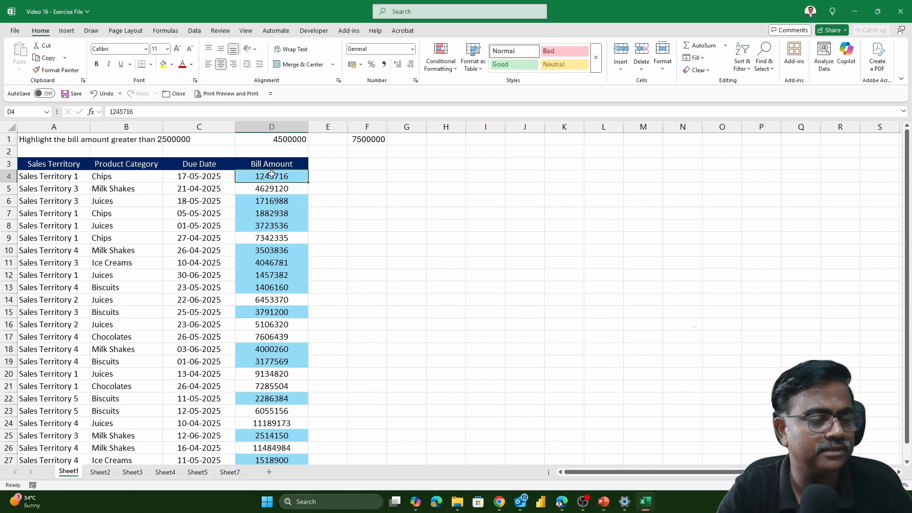
key("ctrl+shift+Down")
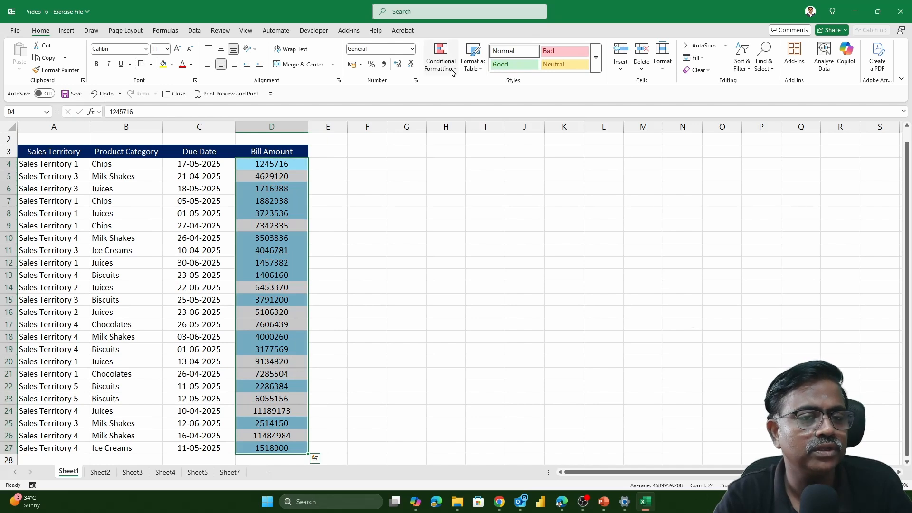
left_click(449, 66)
mouse_move(467, 88)
left_click(551, 87)
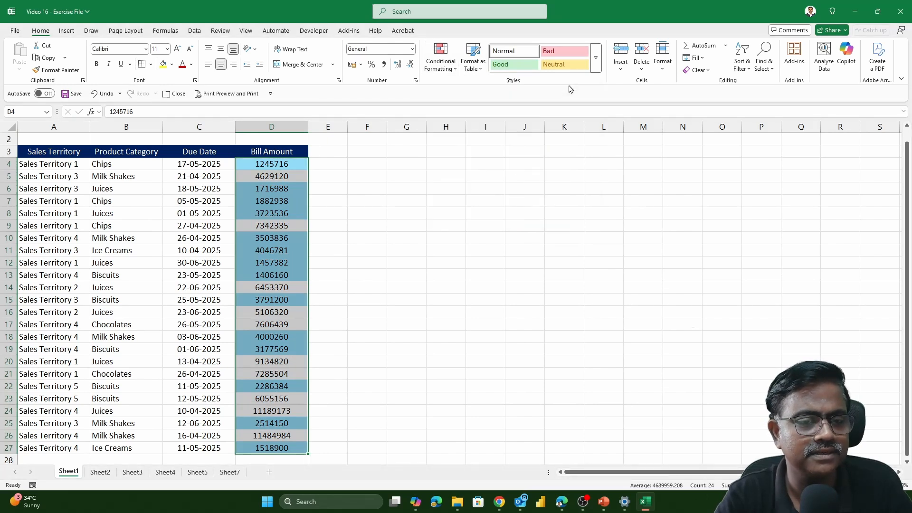
left_click(368, 139)
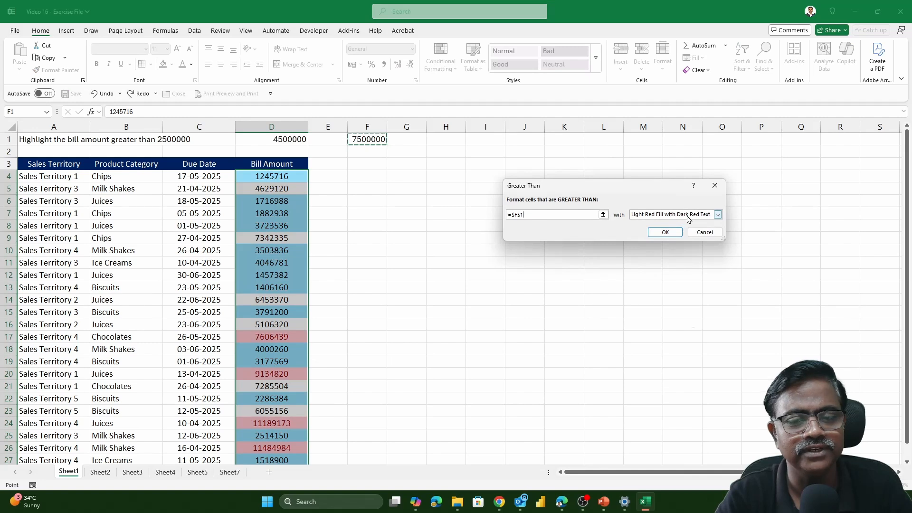
- Give the Greater Than rule a custom format with a light green fill and apply it
left_click(717, 215)
left_click(661, 261)
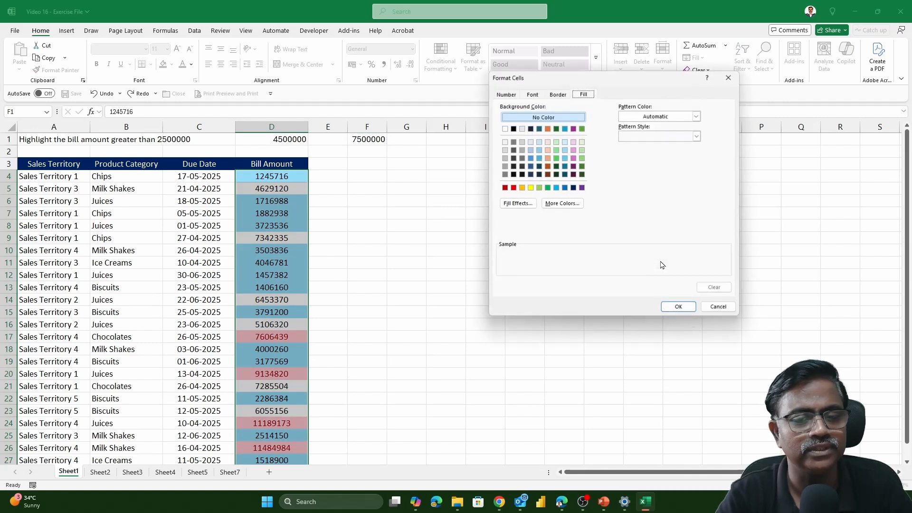
left_click(547, 188)
left_click(539, 188)
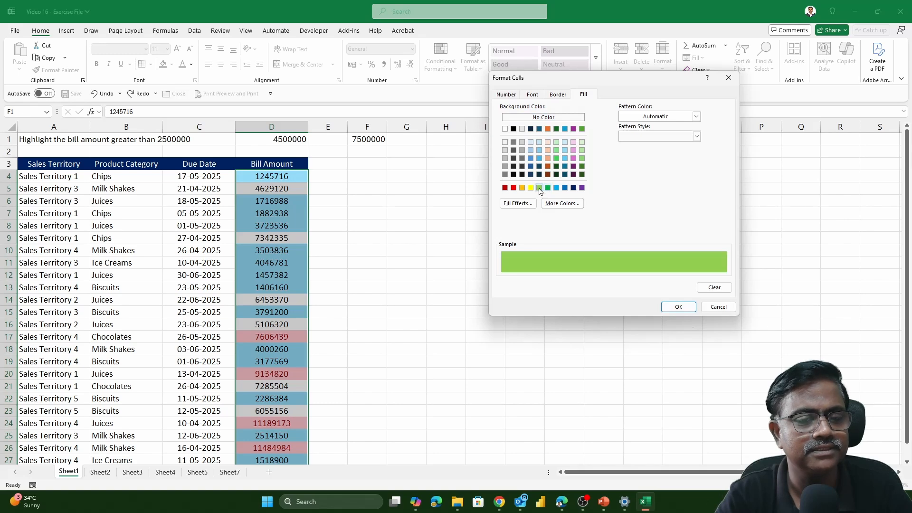
left_click(679, 307)
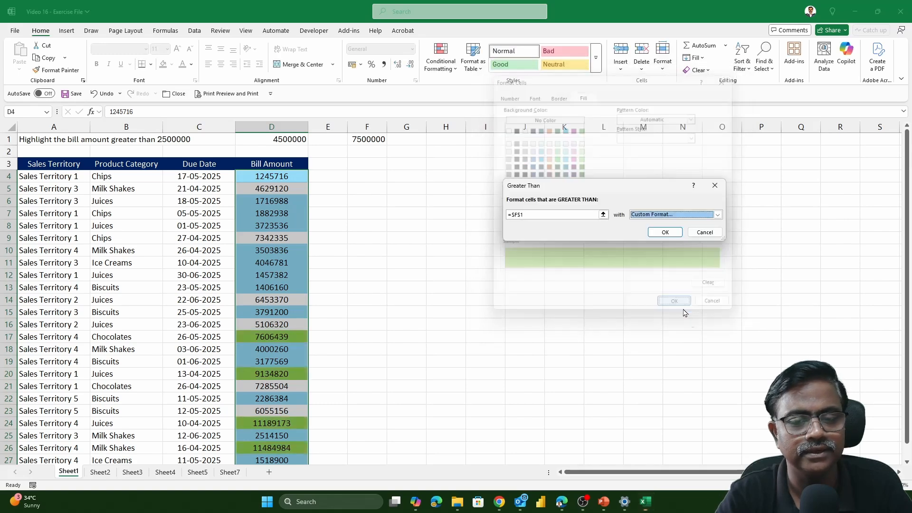
left_click(665, 232)
left_click(398, 190)
- Change the threshold in cell F1 to 5000000
left_click(369, 139)
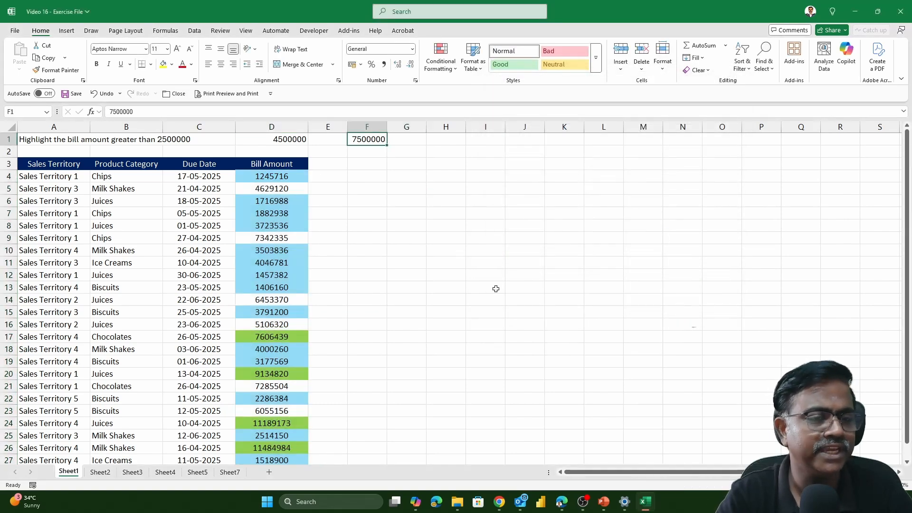
type("5000000")
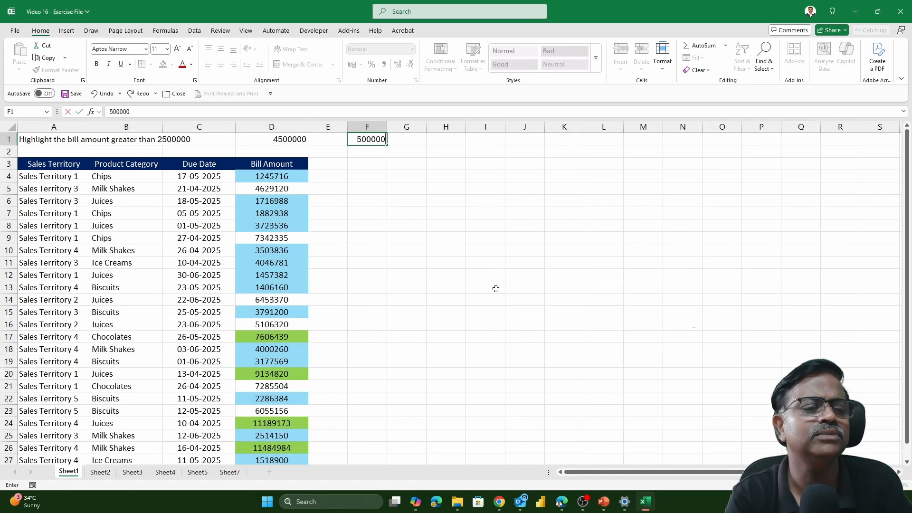
key("Return")
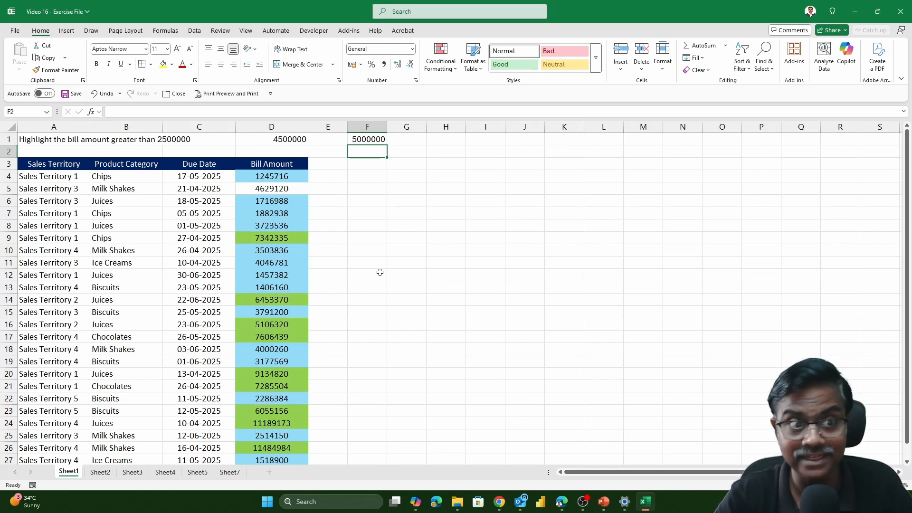
- Review the conditional formatting rules set on the bill amounts in D4:D27 in the Rules Manager and close it unchanged
left_click(288, 176)
key("ctrl+shift+Down")
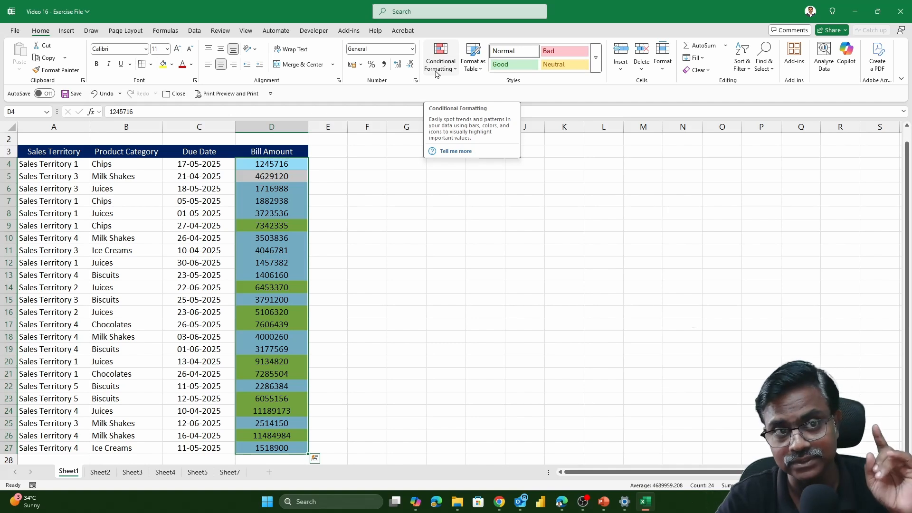
left_click(437, 73)
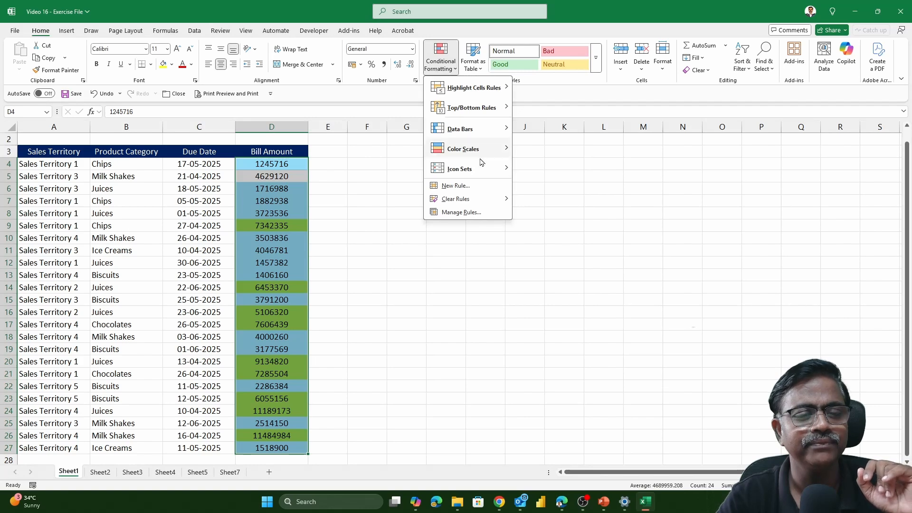
left_click(470, 213)
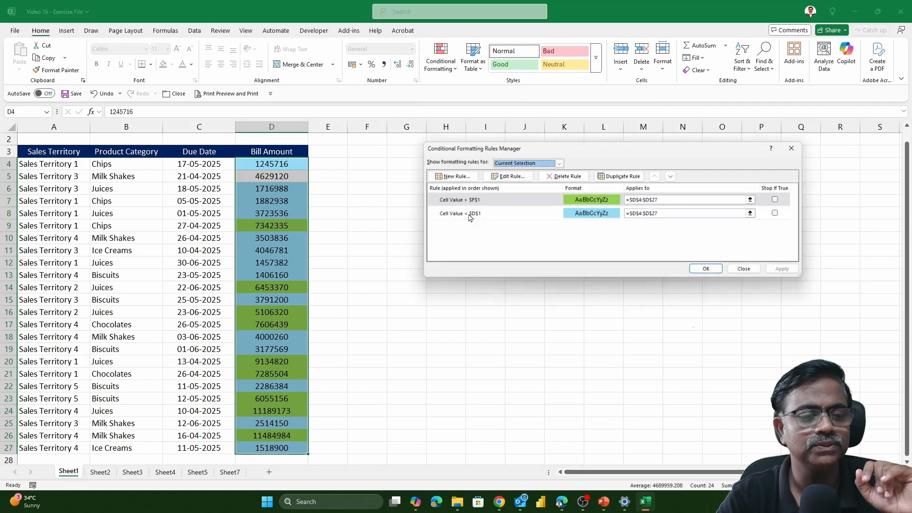
left_click(561, 202)
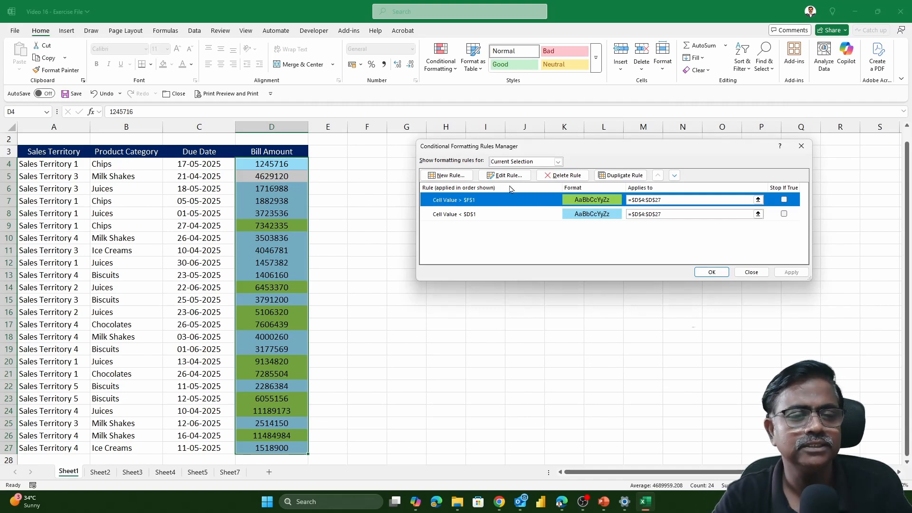
key("Escape")
- Clear the conditional formatting rules from the selected bill amounts and undo the clearing
left_click(435, 71)
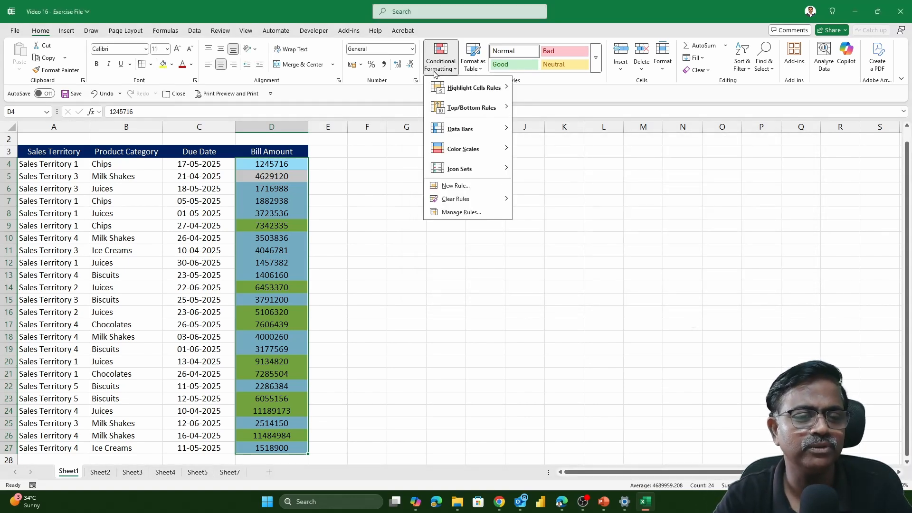
mouse_move(472, 202)
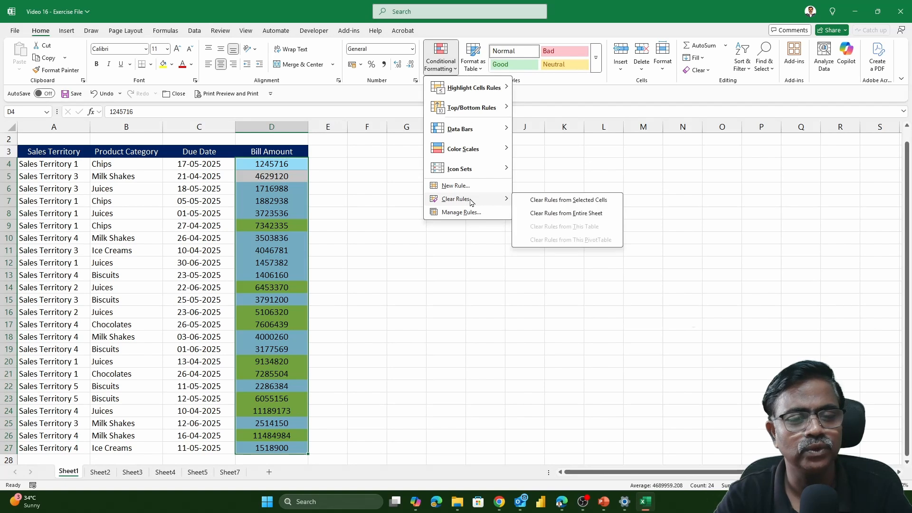
left_click(580, 200)
key("ctrl+z")
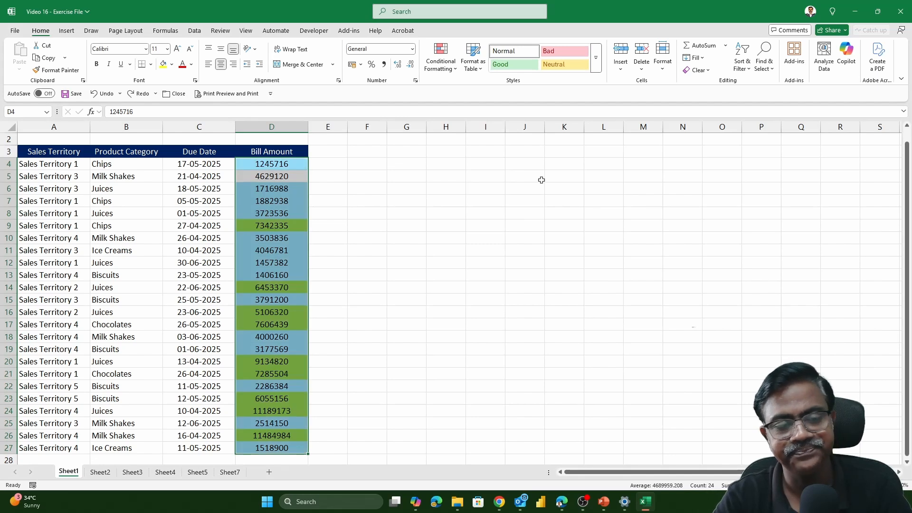
left_click(541, 179)
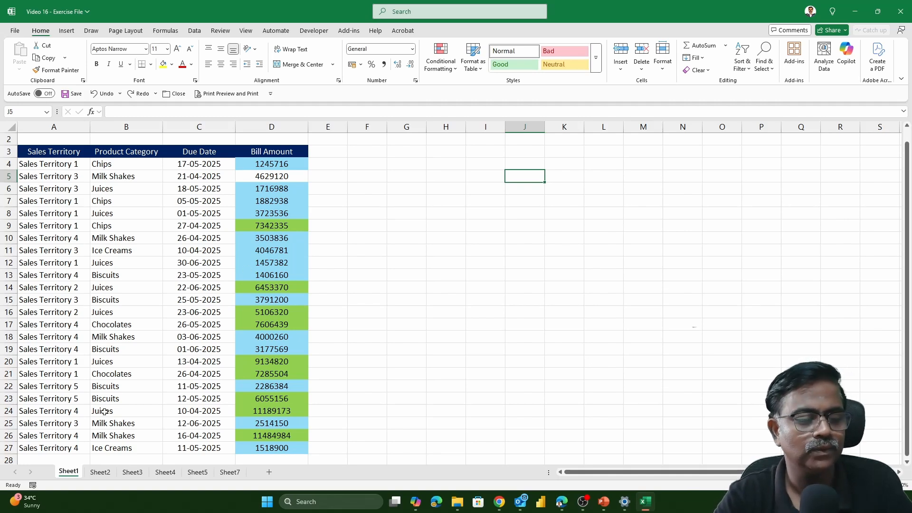
- Open Sheet2 and examine the highlighting task, the payment table's due dates and the =TODAY()+20 formula in cell G3
left_click(101, 472)
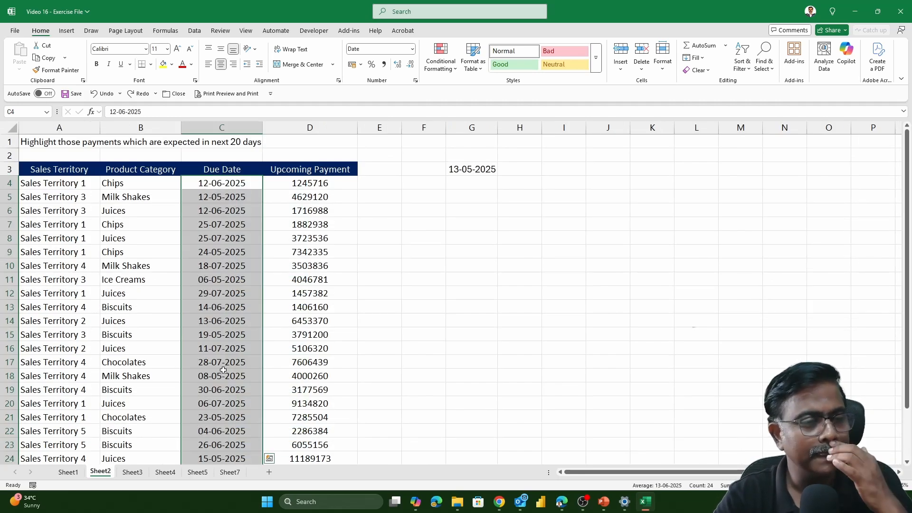
left_click(81, 142)
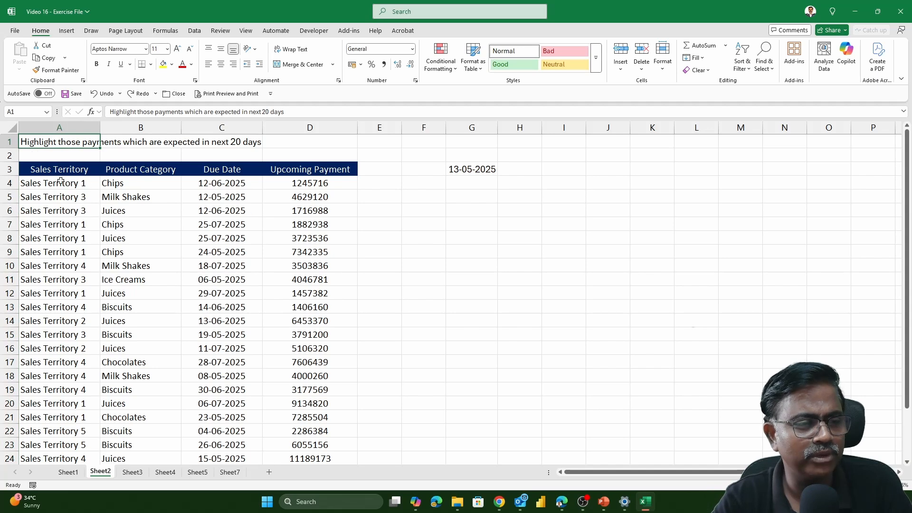
left_click_drag(60, 181, 300, 405)
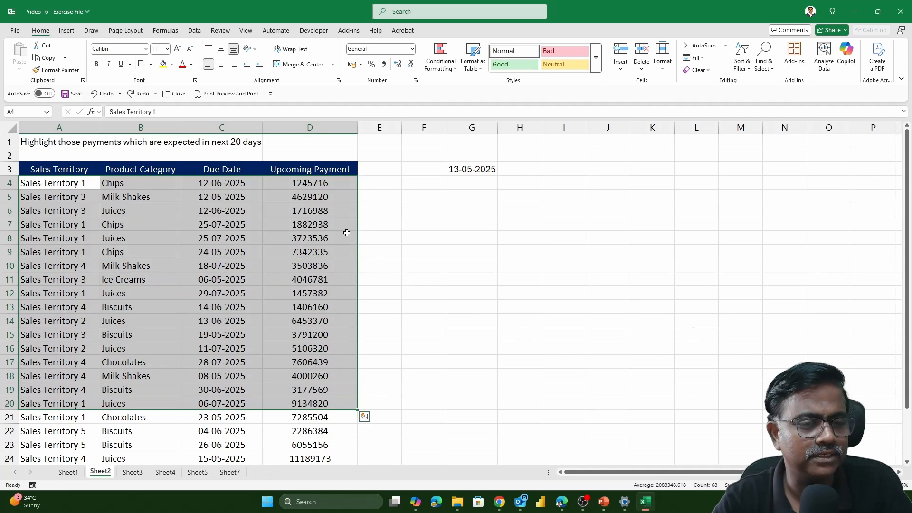
left_click(471, 171)
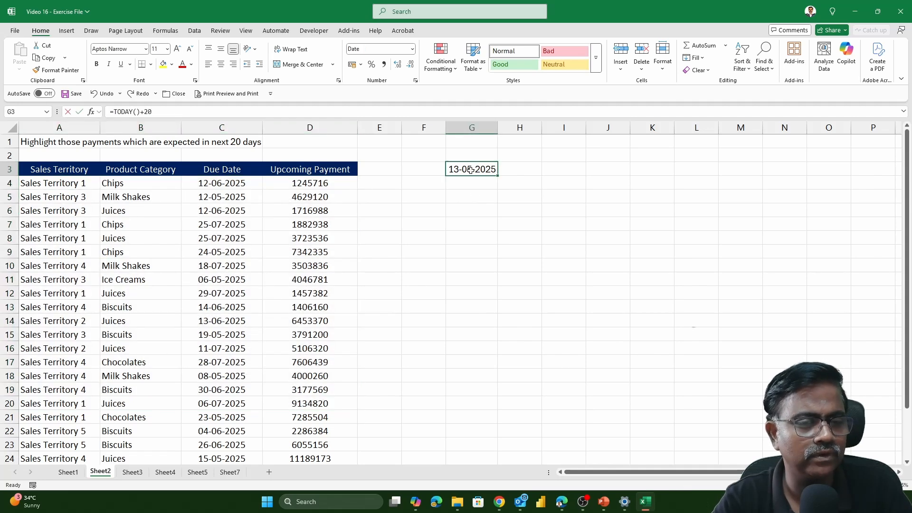
type("=TODAY()+20")
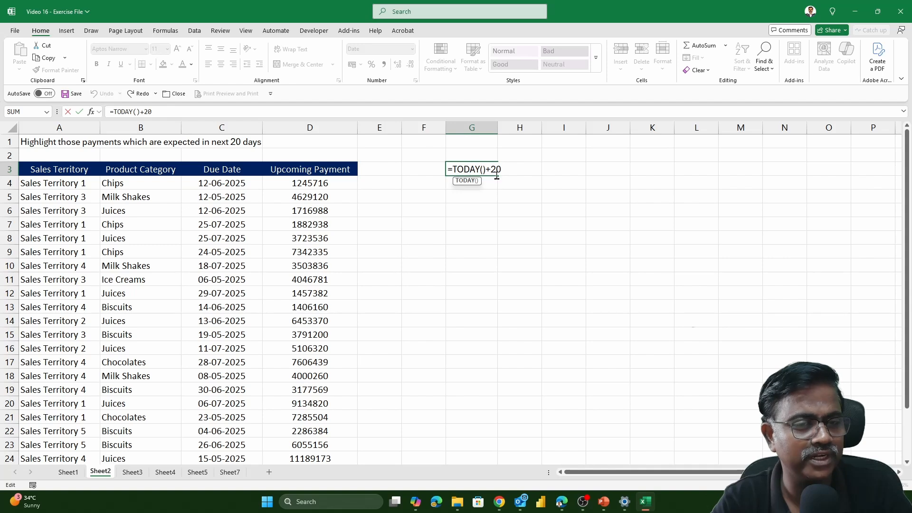
key("Return")
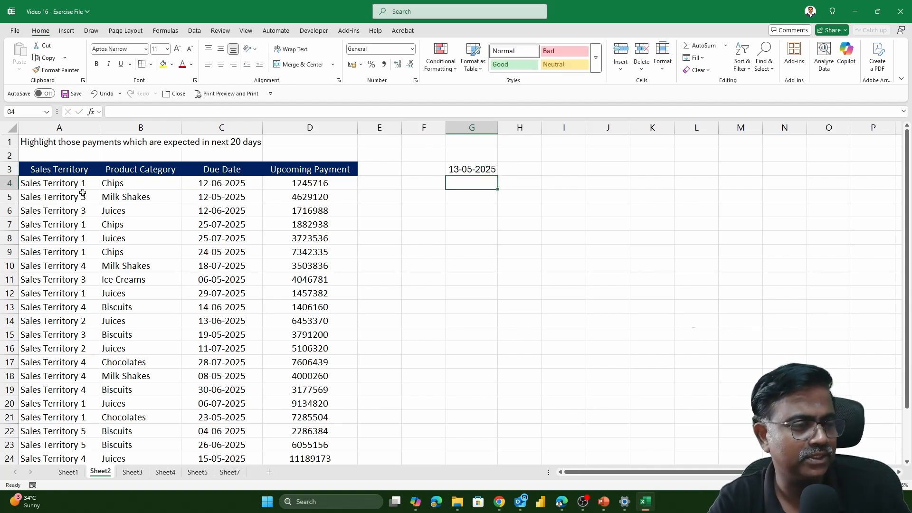
left_click_drag(50, 182, 337, 171)
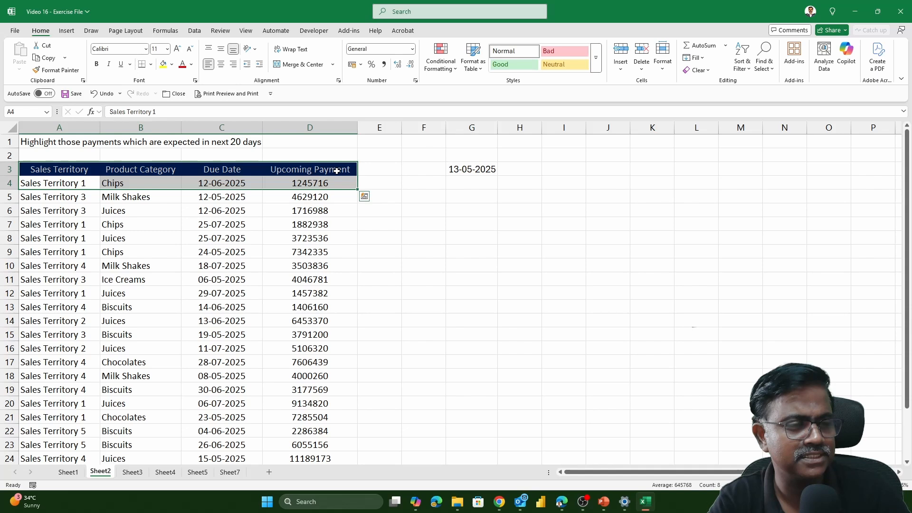
left_click(212, 183)
left_click(484, 170)
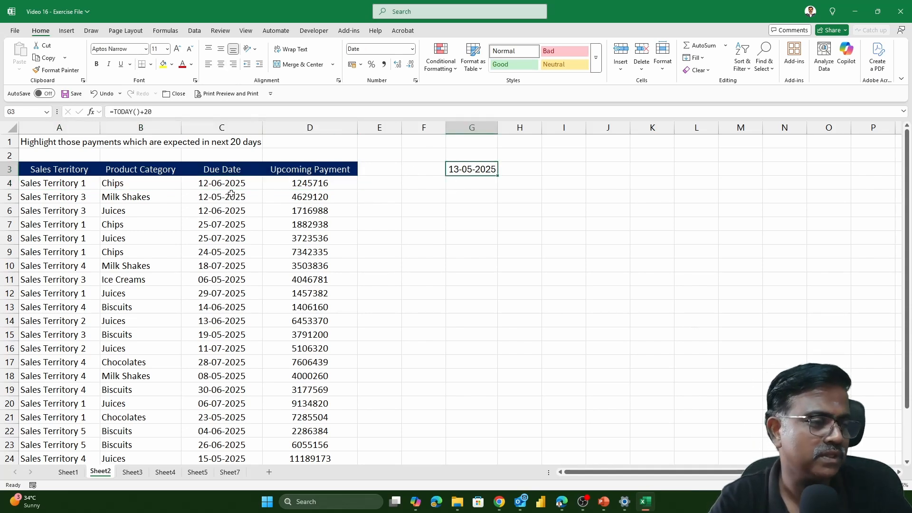
- Start a Less Than highlight rule on the payment data in A4:D27, using cell G3 as the comparison value
left_click(294, 186)
key("Left")
key("Left")
key("Left")
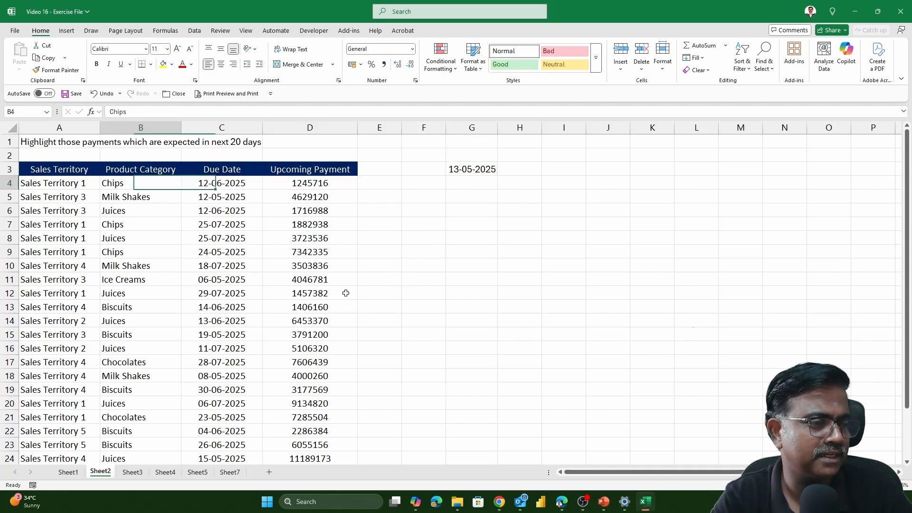
key("ctrl+shift+Down")
key("ctrl+shift+Right")
scroll(346, 293, "up", 1)
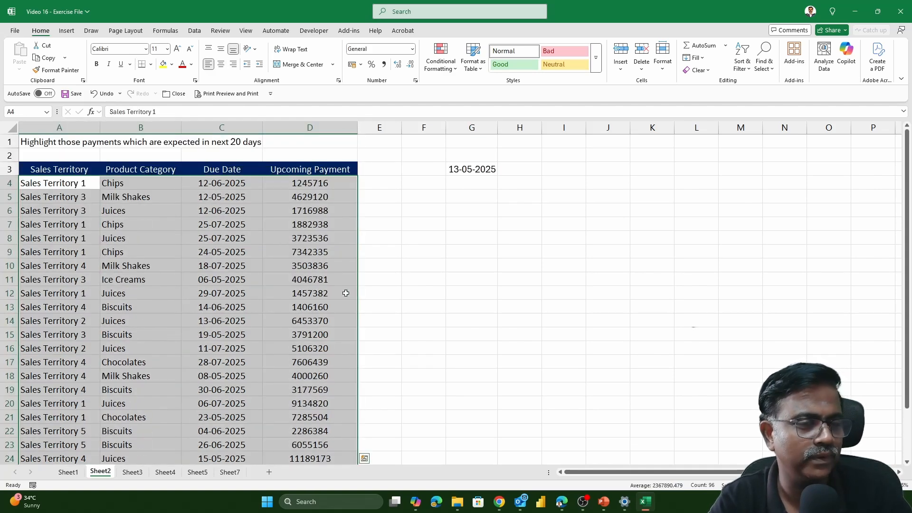
left_click(451, 72)
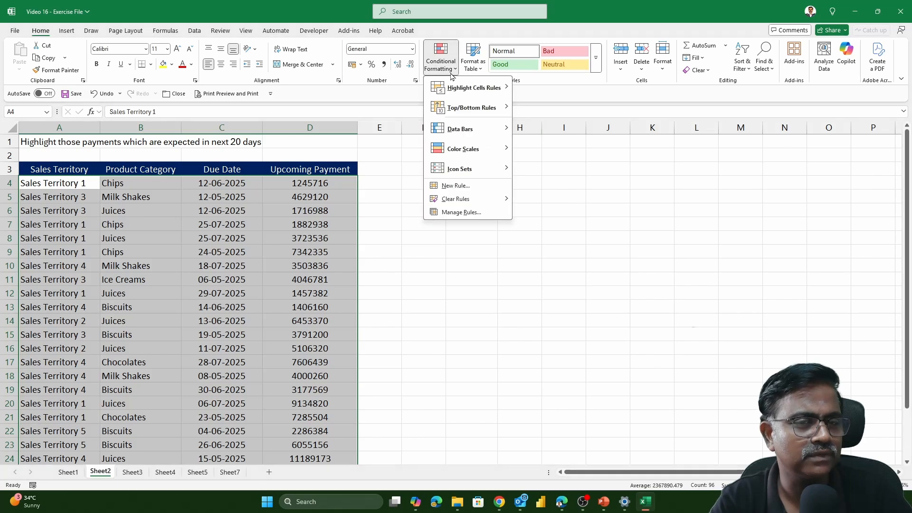
mouse_move(473, 87)
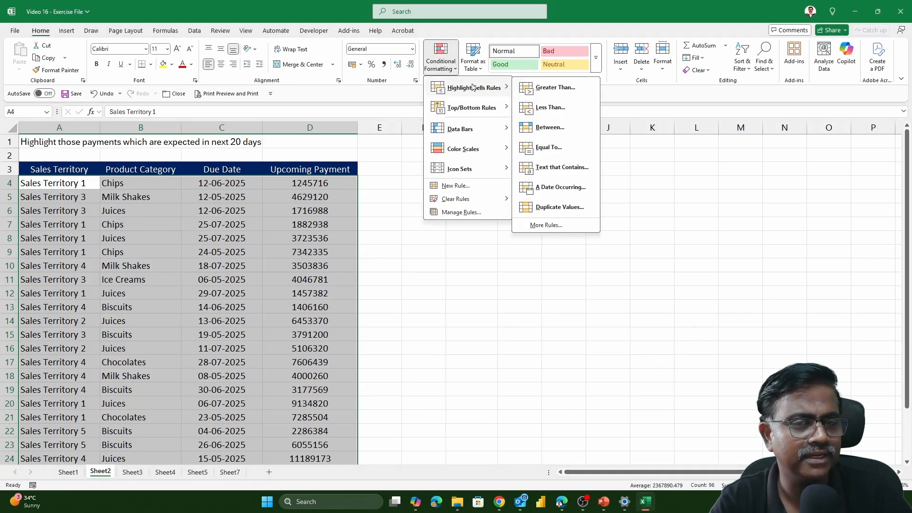
left_click(551, 108)
left_click(488, 171)
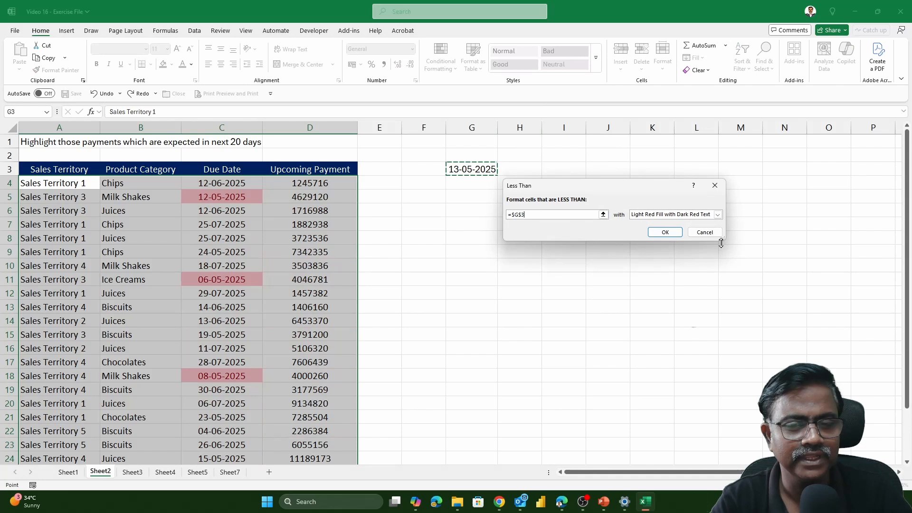
- Apply the Less Than rule to the payment data with a custom light blue fill and check the highlighted due dates
left_click(717, 214)
left_click(664, 260)
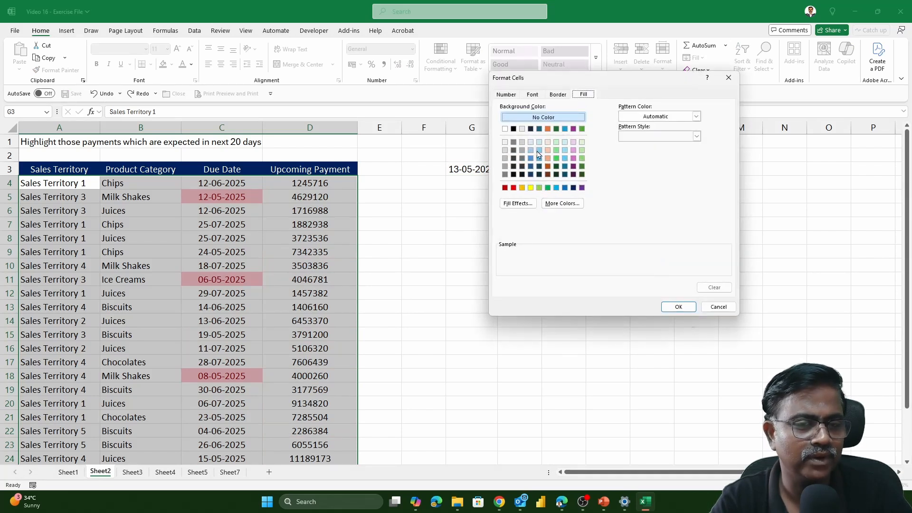
left_click(565, 150)
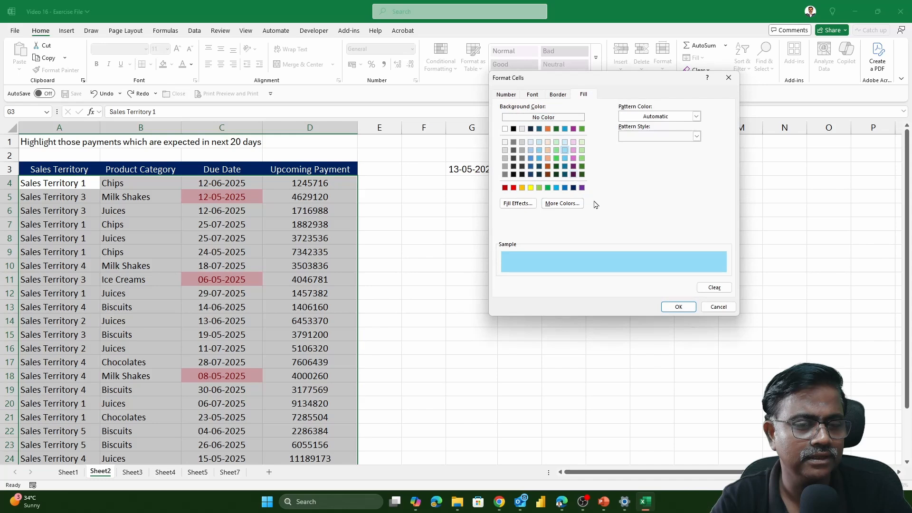
left_click(678, 306)
left_click(660, 232)
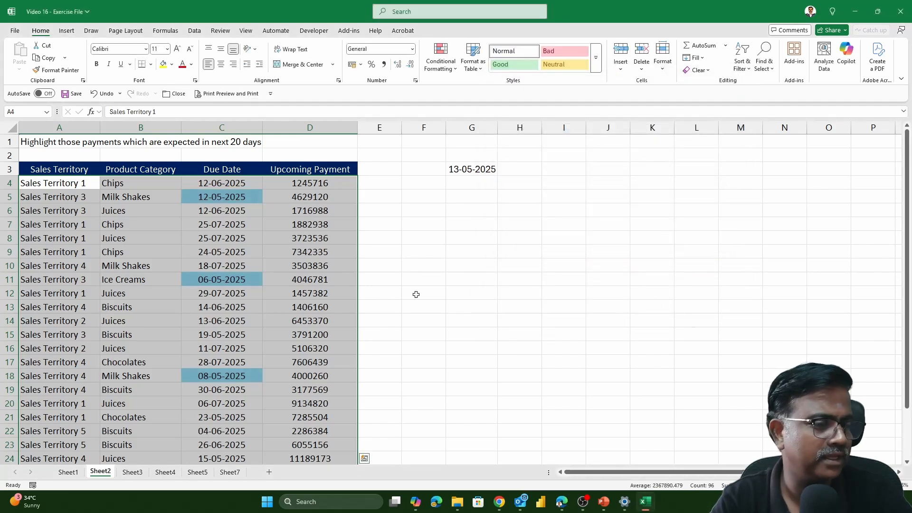
scroll(415, 291, "down", 2)
scroll(401, 291, "up", 2)
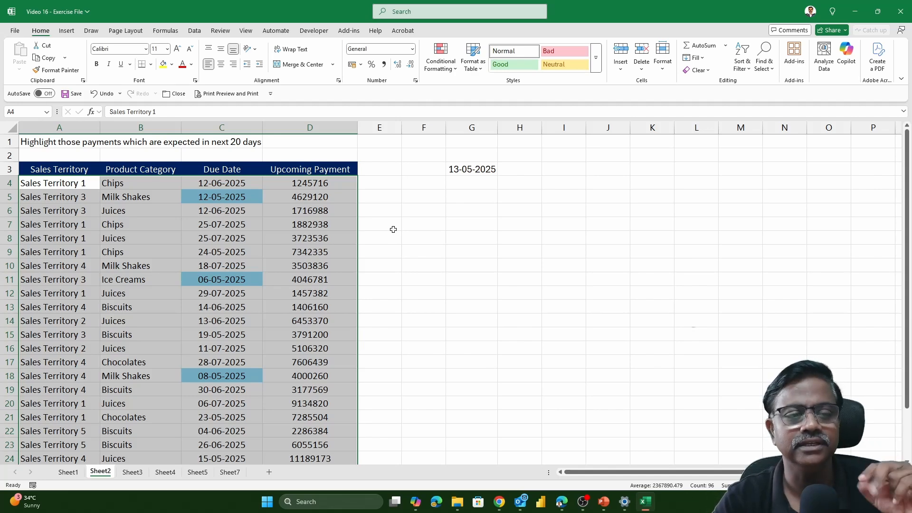
- Undo the Less Than highlighting on the payment data
left_click_drag(316, 190, 300, 404)
left_click_drag(247, 187, 234, 370)
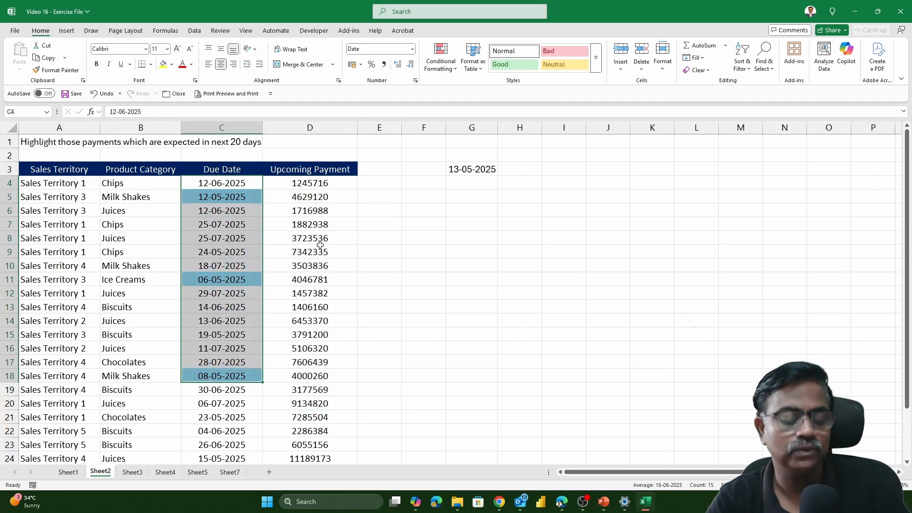
key("ctrl+z")
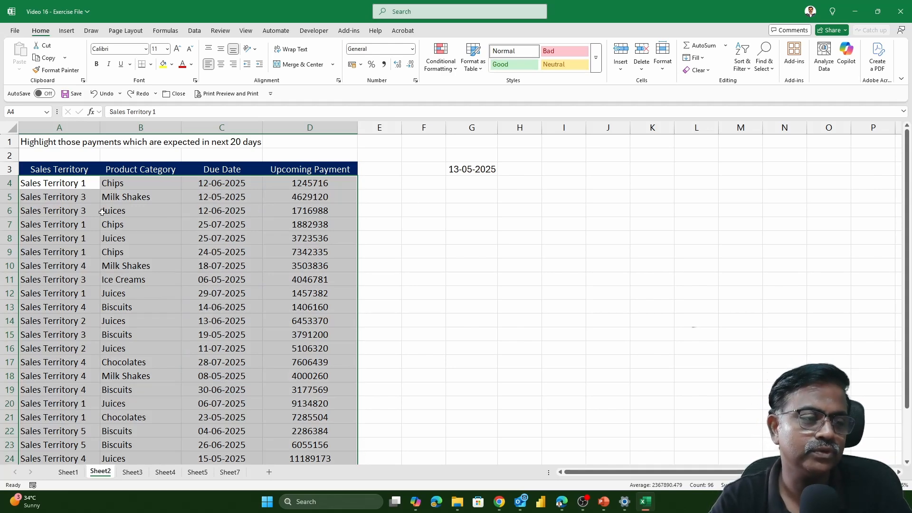
- Start a new conditional formatting rule on A4:D27 that uses a formula to determine which cells to format
left_click(69, 184)
left_click_drag(69, 184, 304, 444)
scroll(409, 340, "up", 2)
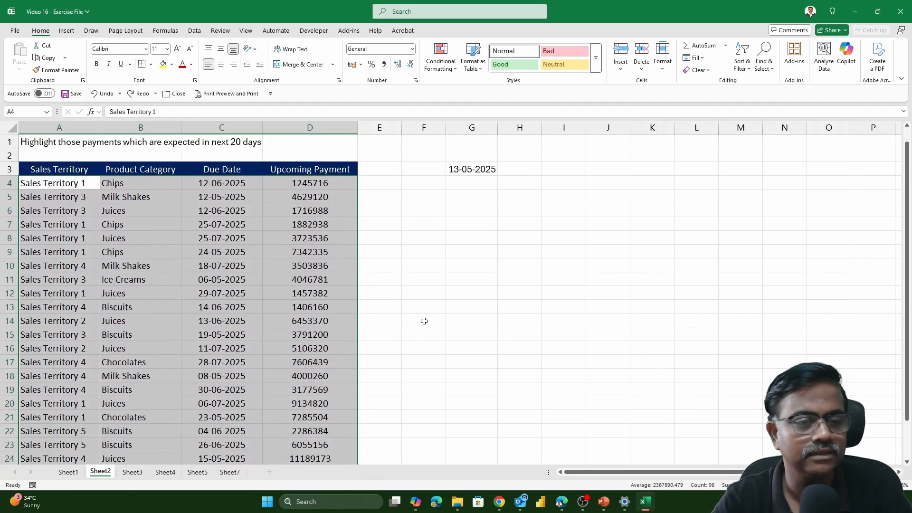
left_click(435, 69)
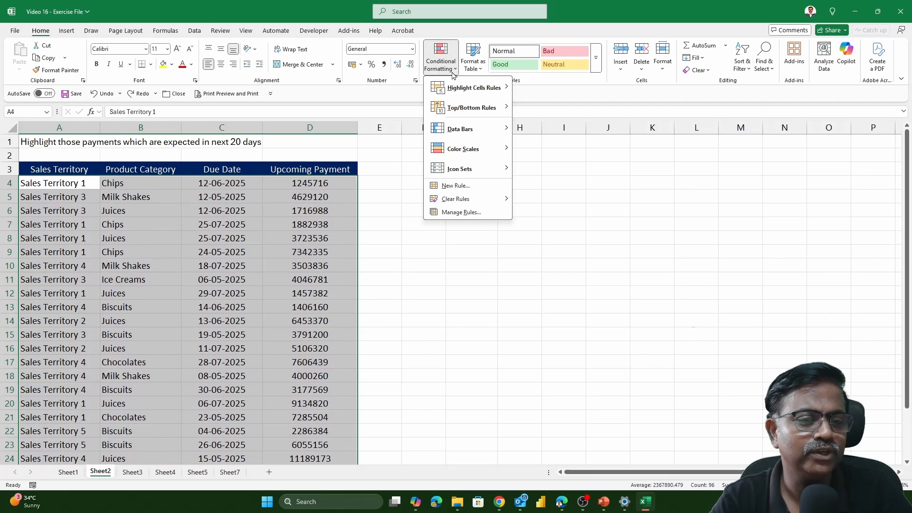
left_click(456, 186)
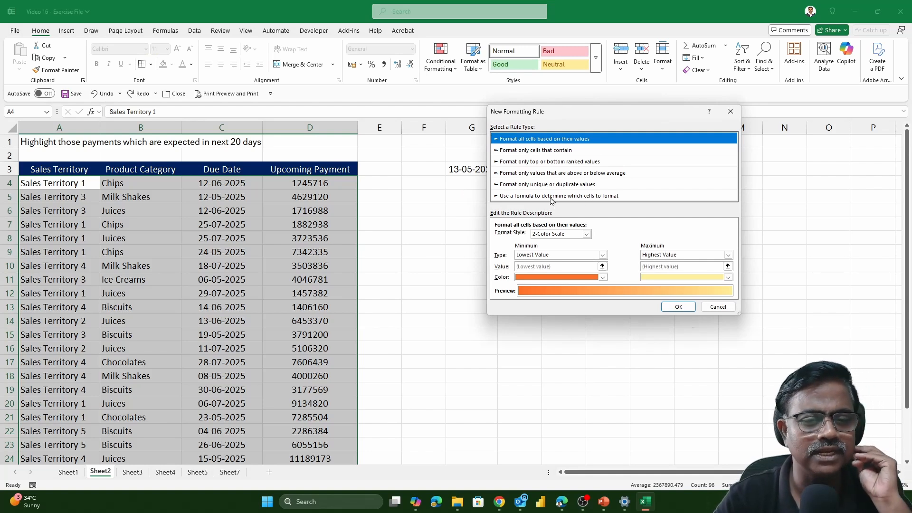
left_click(536, 196)
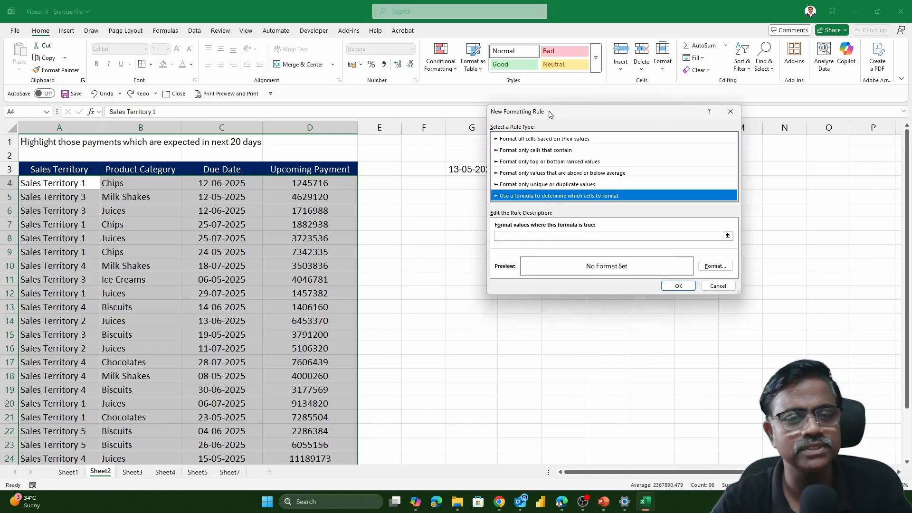
left_click_drag(550, 114, 651, 133)
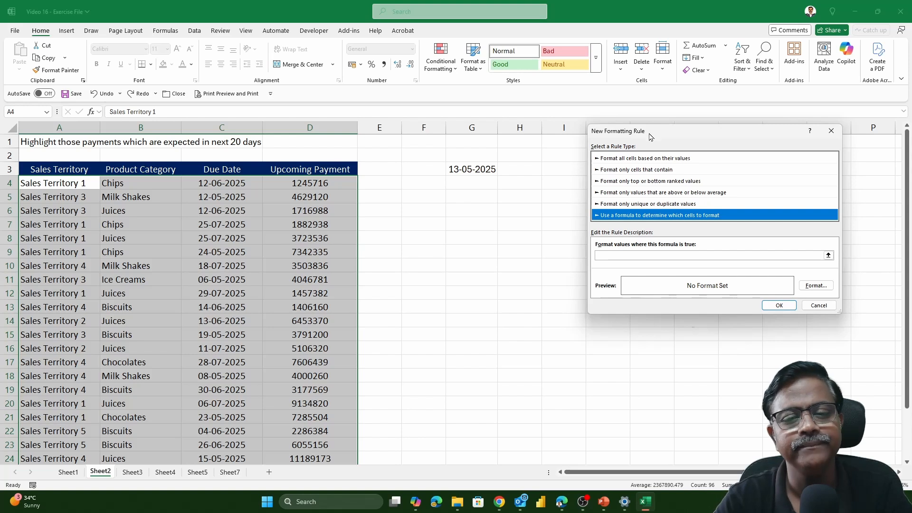
- Enter the rule formula =$C4<=$G$3, fixing only the column of the due date reference
left_click(612, 256)
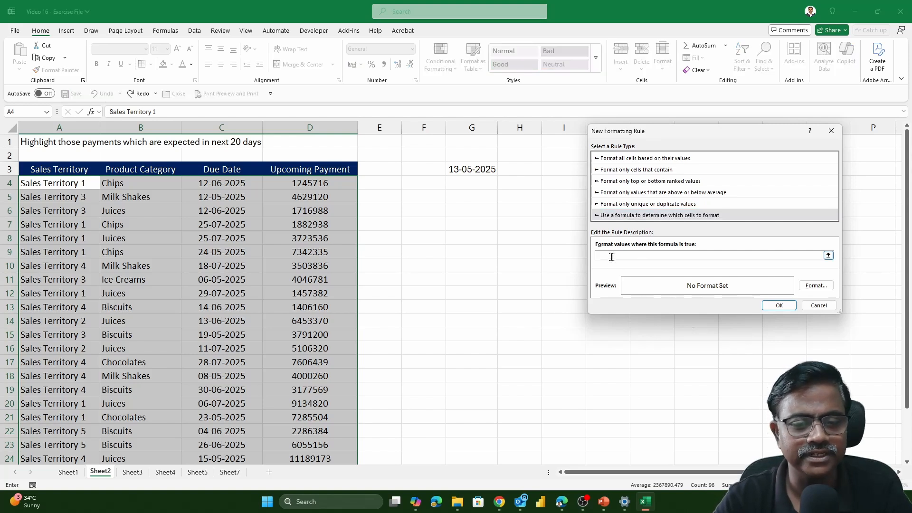
type("=")
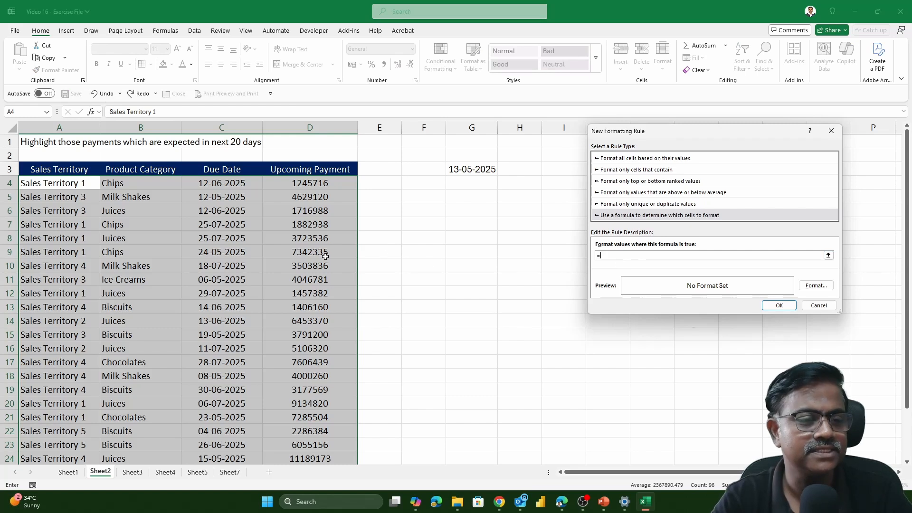
left_click(227, 185)
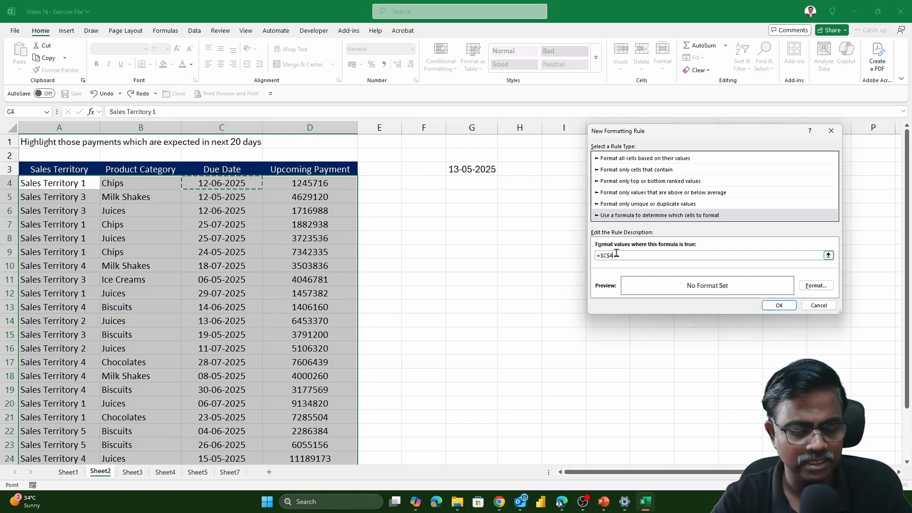
key("F4")
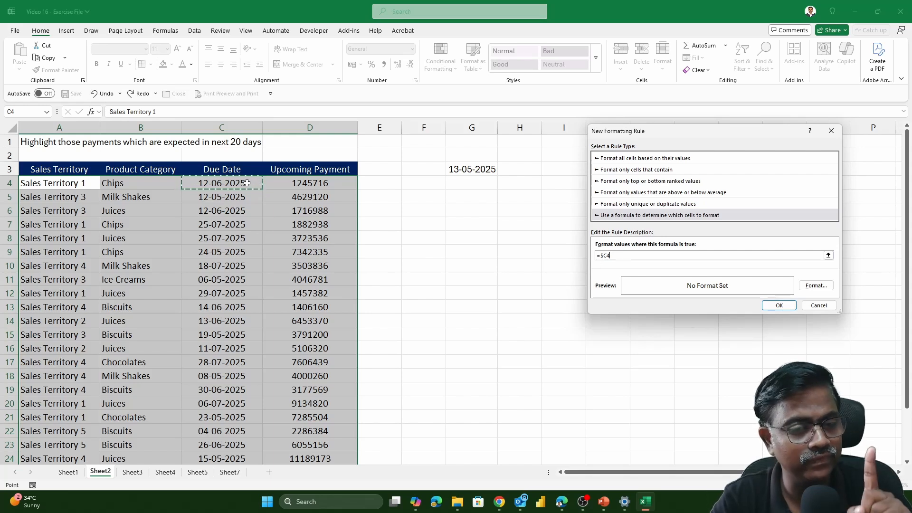
left_click(622, 256)
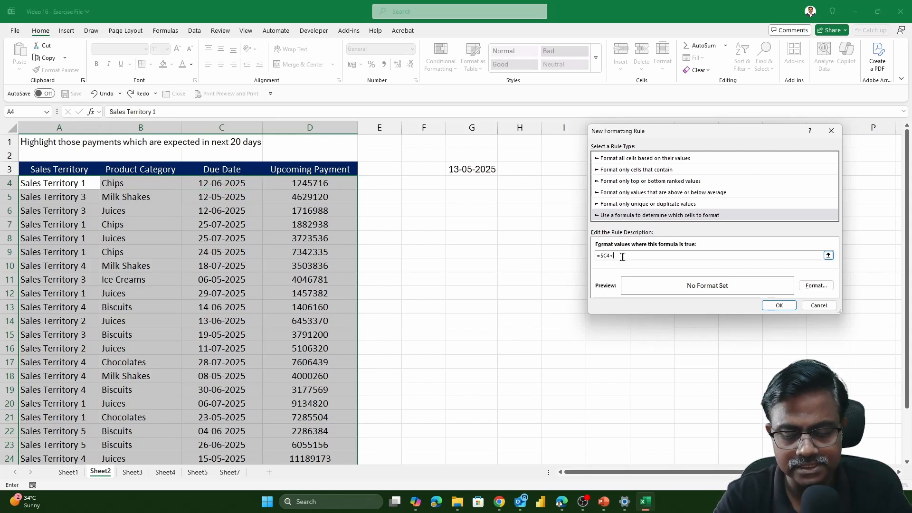
type("<=")
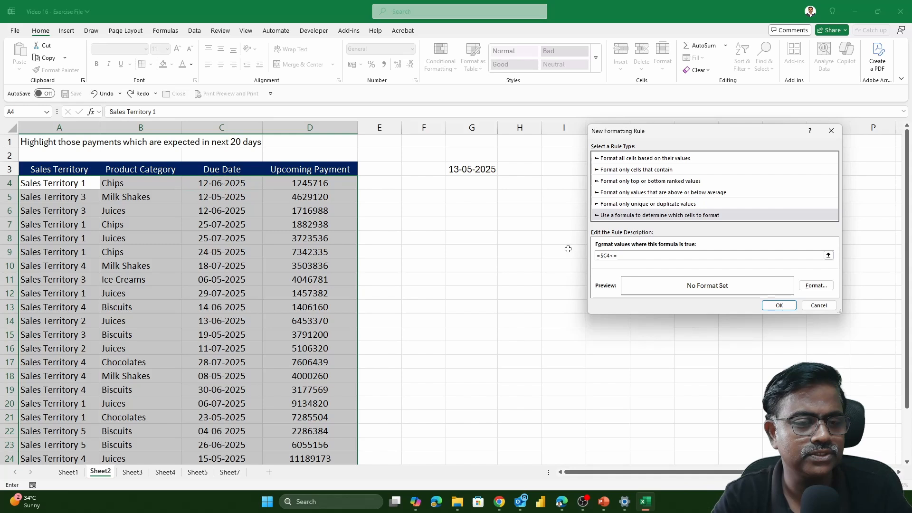
left_click(477, 170)
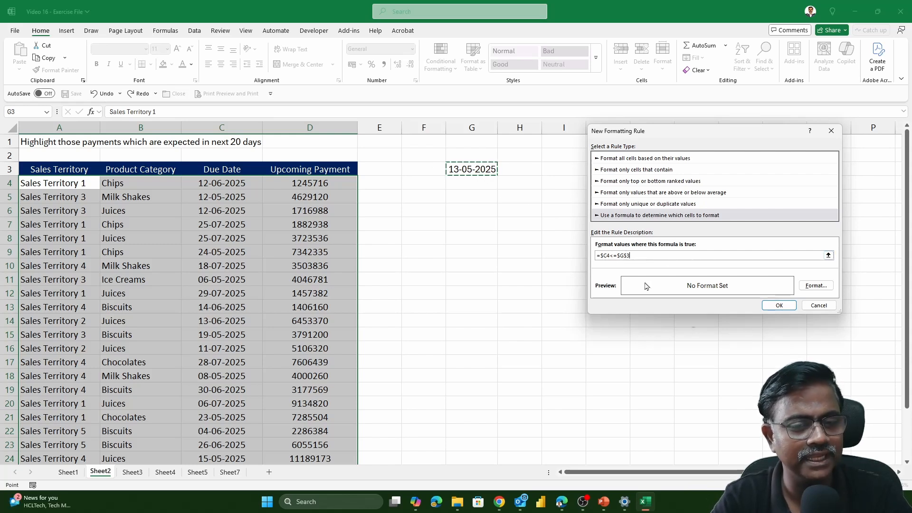
- Give the formula rule a medium light blue fill and apply it to the payment rows
left_click(815, 287)
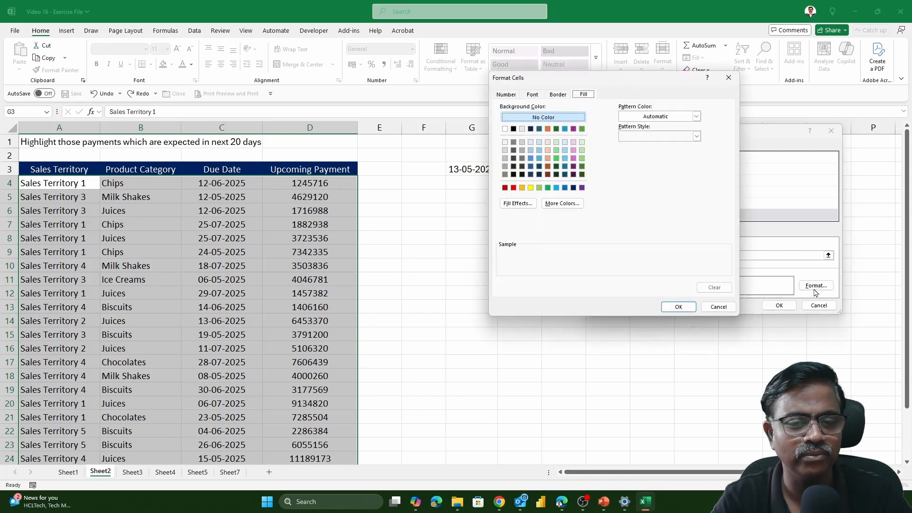
left_click(563, 159)
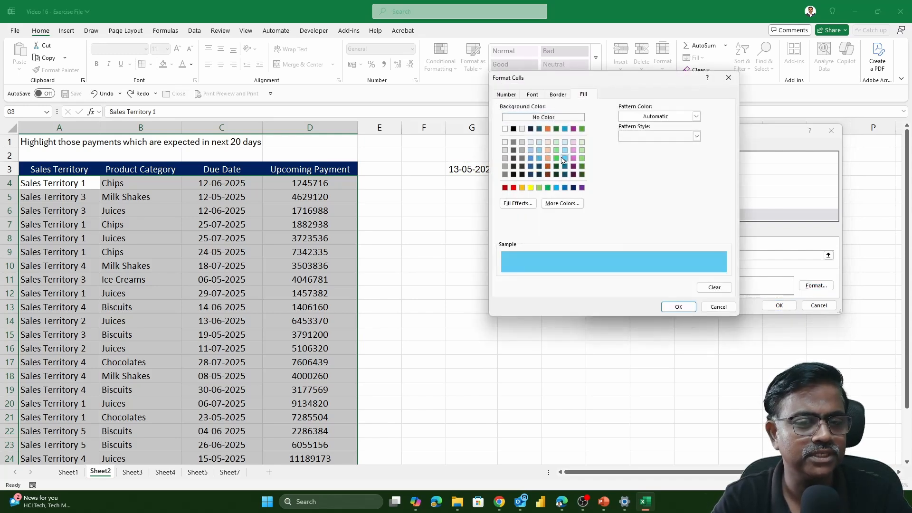
left_click(678, 307)
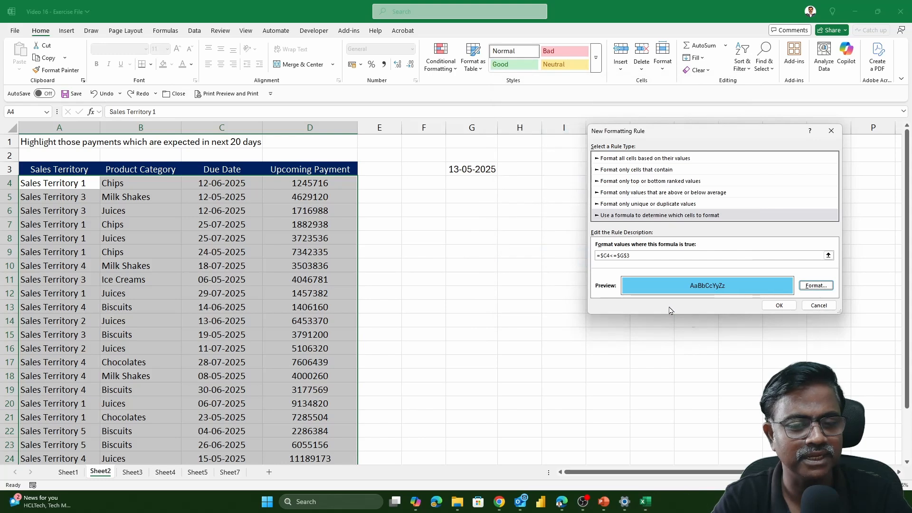
left_click(779, 305)
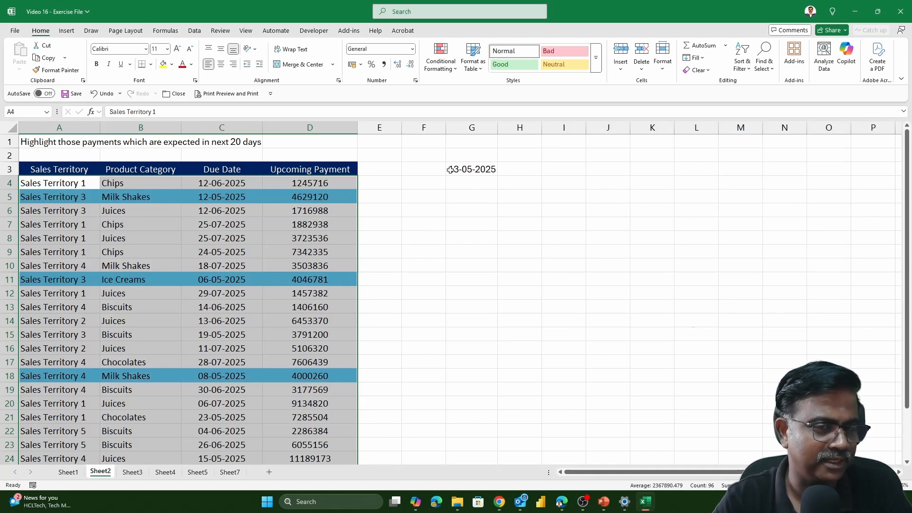
- Change the date formula in cell G3 to =TODAY()+30 and check the highlighted rows
double_click(471, 169)
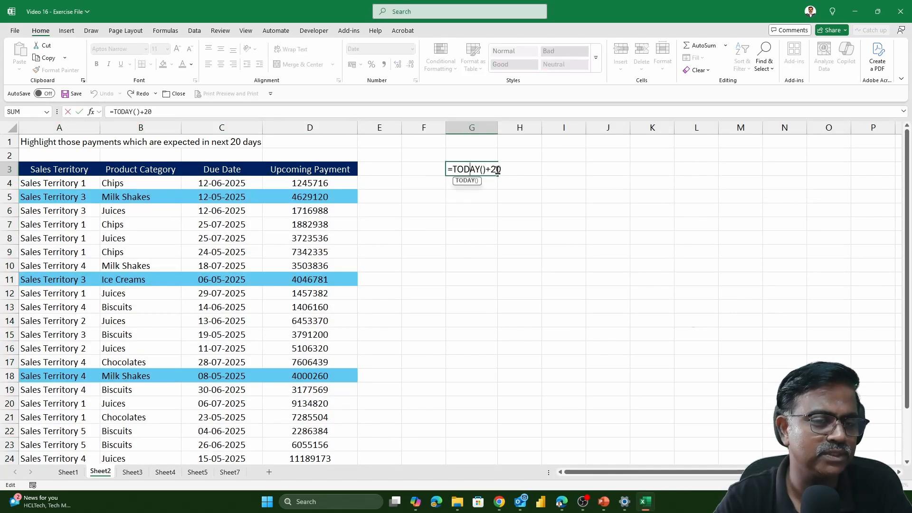
key("BackSpace")
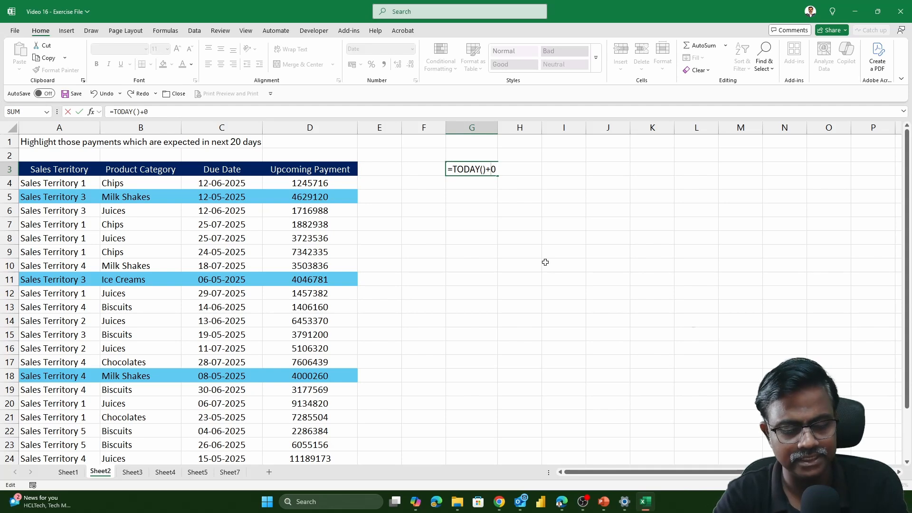
type("2")
key("Return")
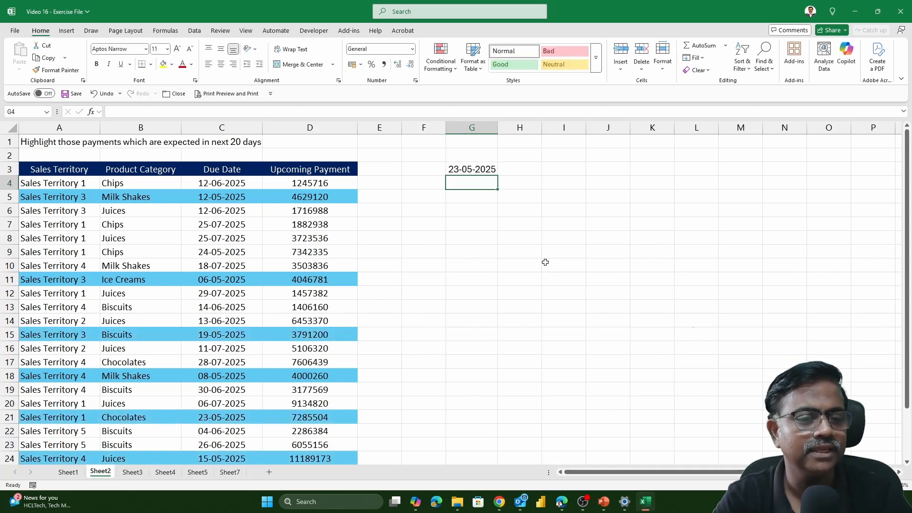
scroll(332, 242, "down", 2)
scroll(323, 239, "up", 2)
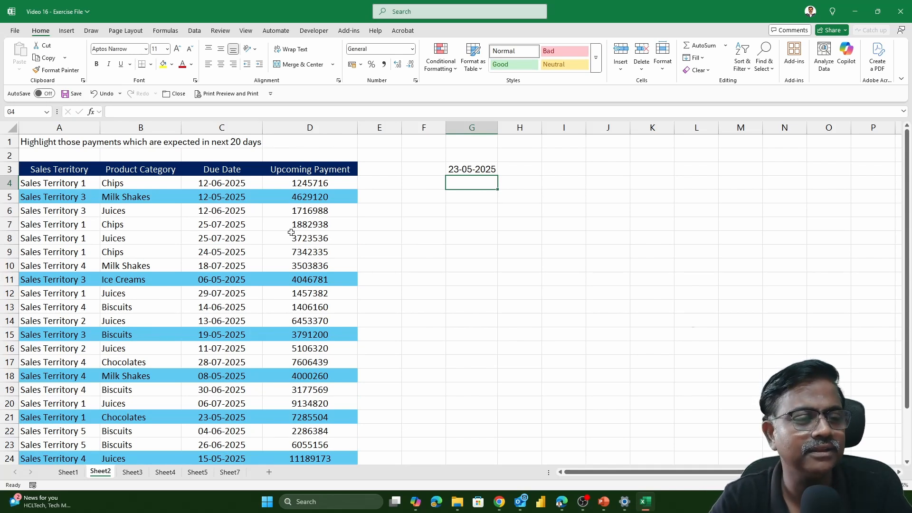
- Sort the payment table by the blue cell color of D5 so the highlighted rows come first
left_click(307, 202)
right_click(309, 202)
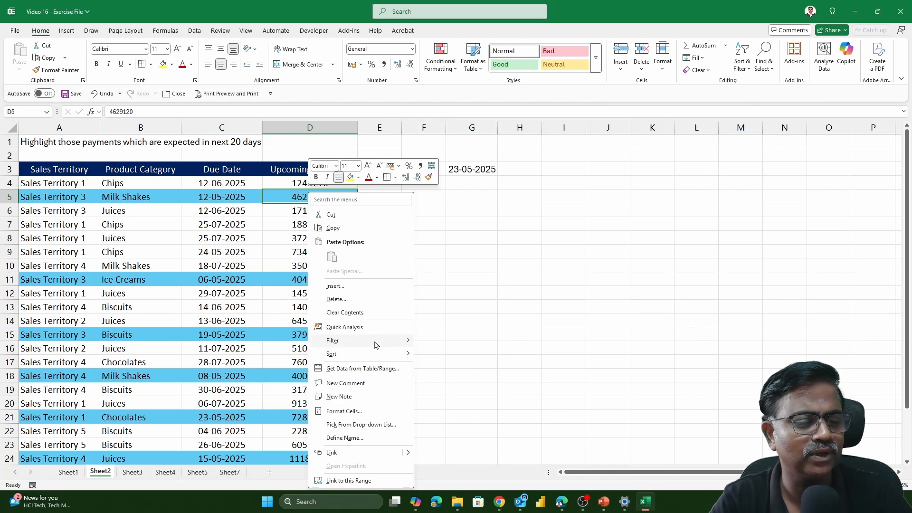
mouse_move(361, 354)
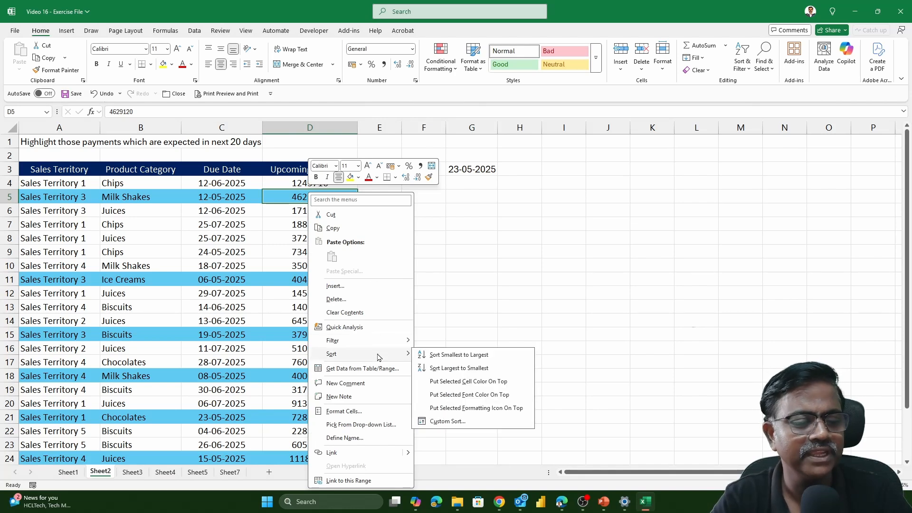
left_click(480, 381)
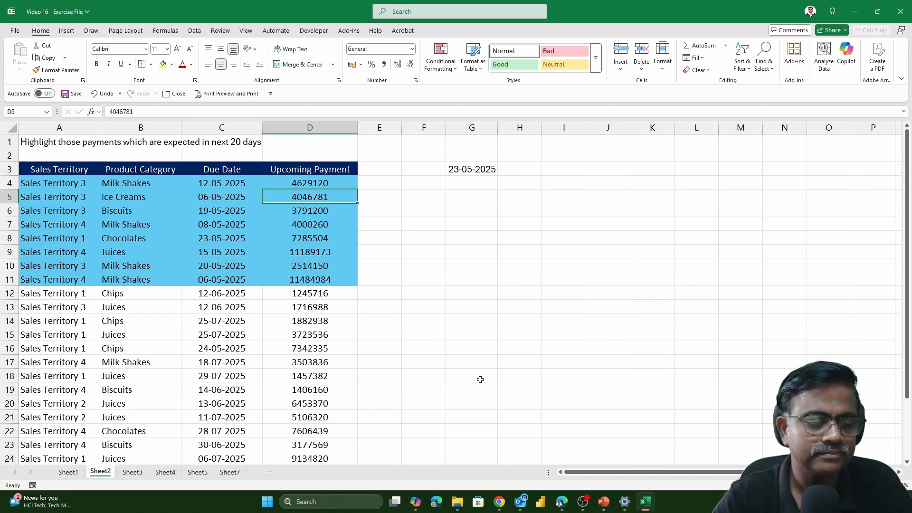
- Highlight the top 3 pending payments in D4:D27 on Sheet3 with Light Red Fill with Dark Red Text
left_click(134, 472)
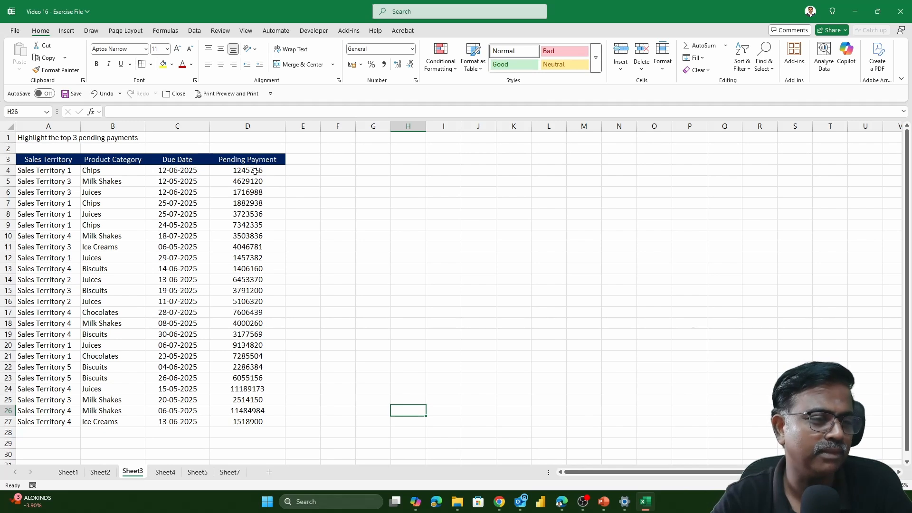
left_click_drag(255, 171, 248, 421)
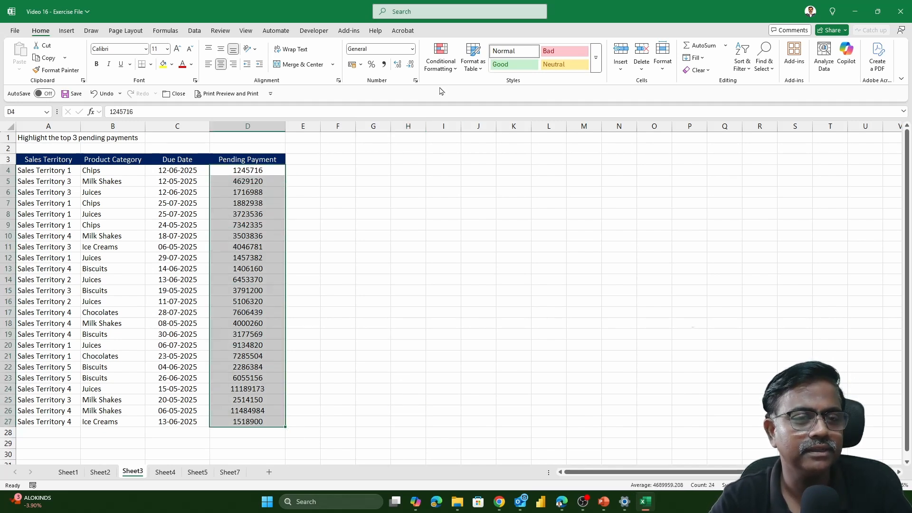
left_click(443, 68)
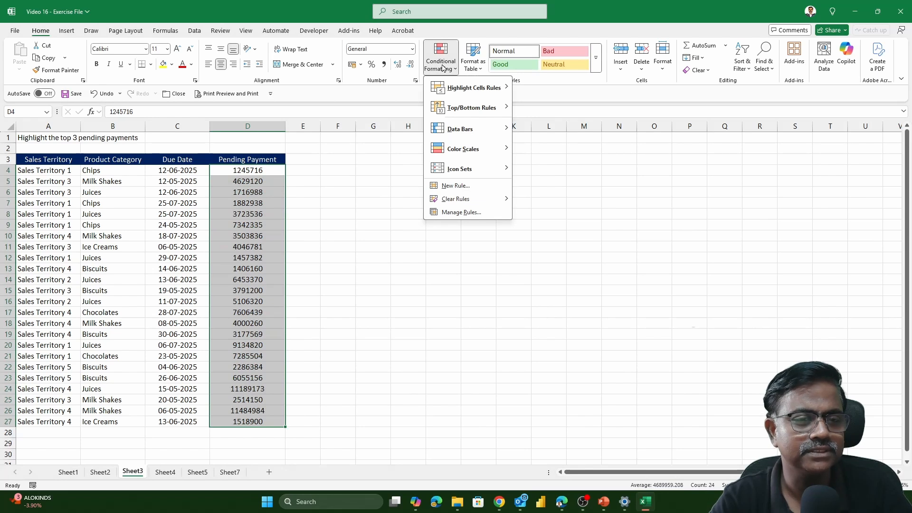
mouse_move(461, 109)
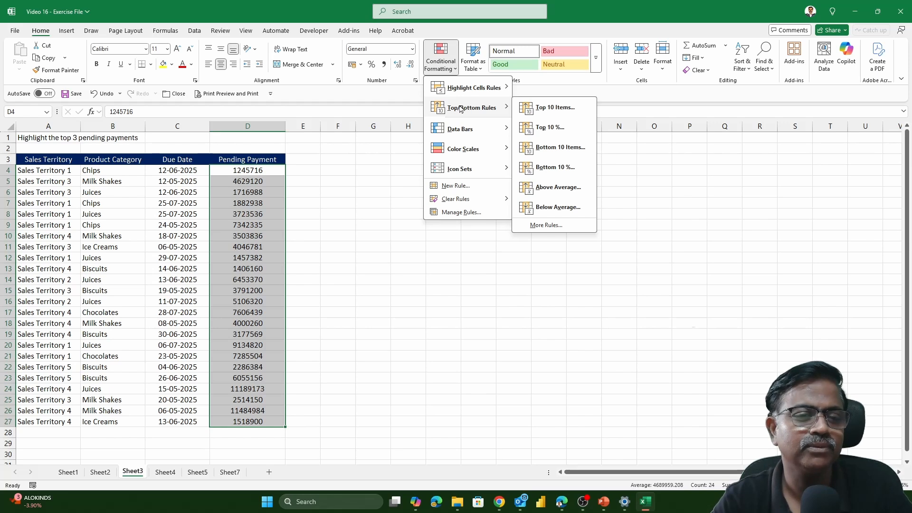
left_click(553, 112)
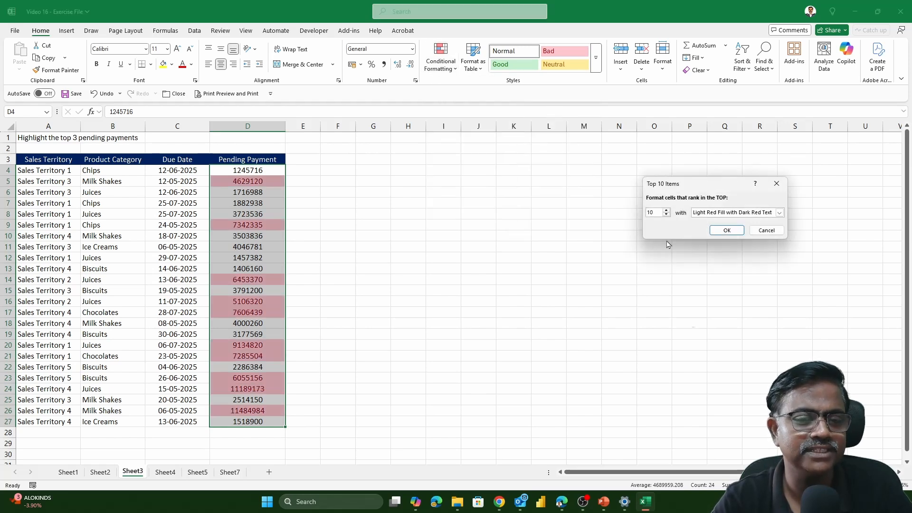
double_click(653, 213)
type("3")
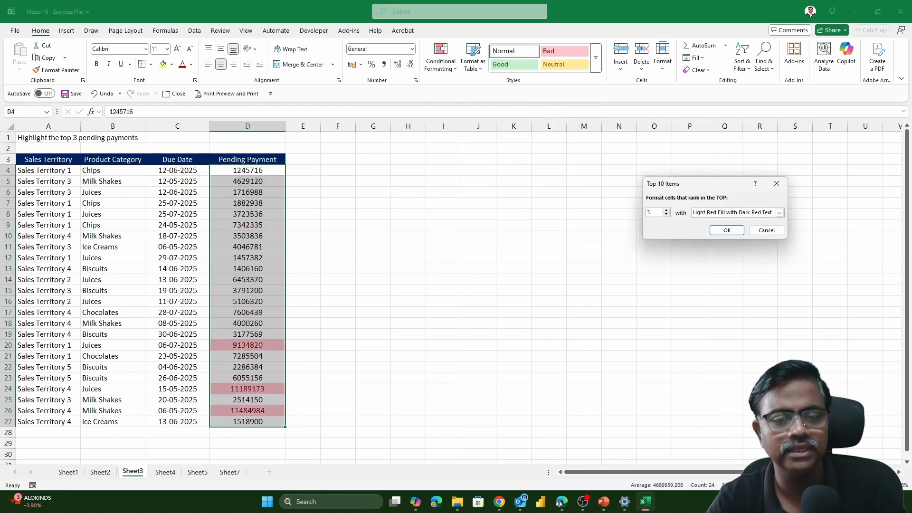
left_click(737, 231)
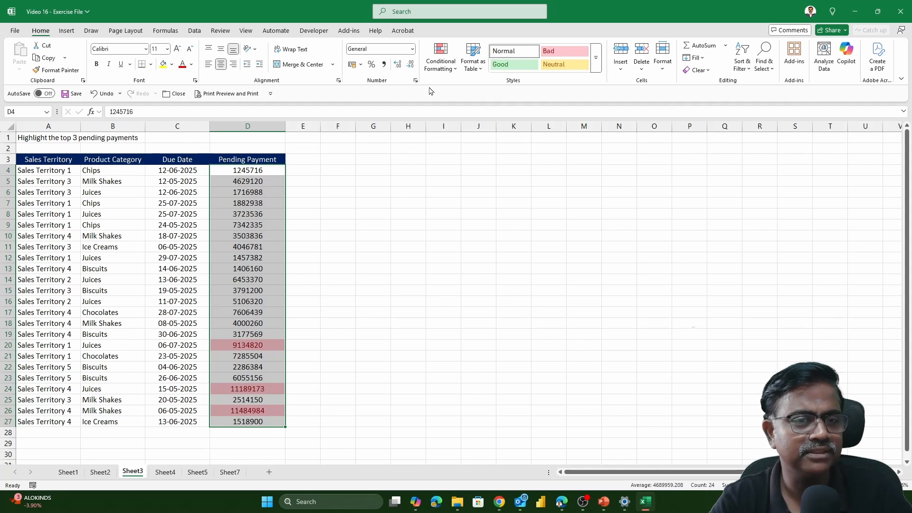
- Highlight the bottom 3 pending payments in the same range with a custom light orange fill
left_click(440, 57)
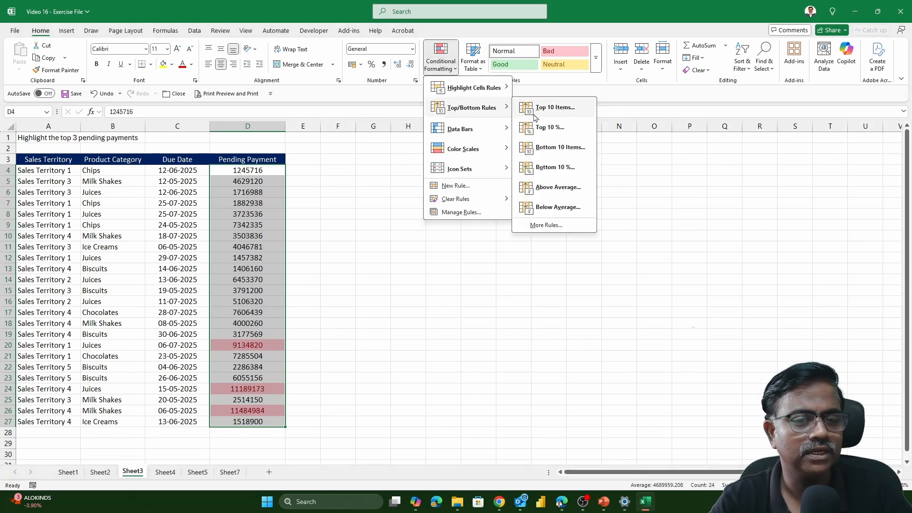
left_click(552, 149)
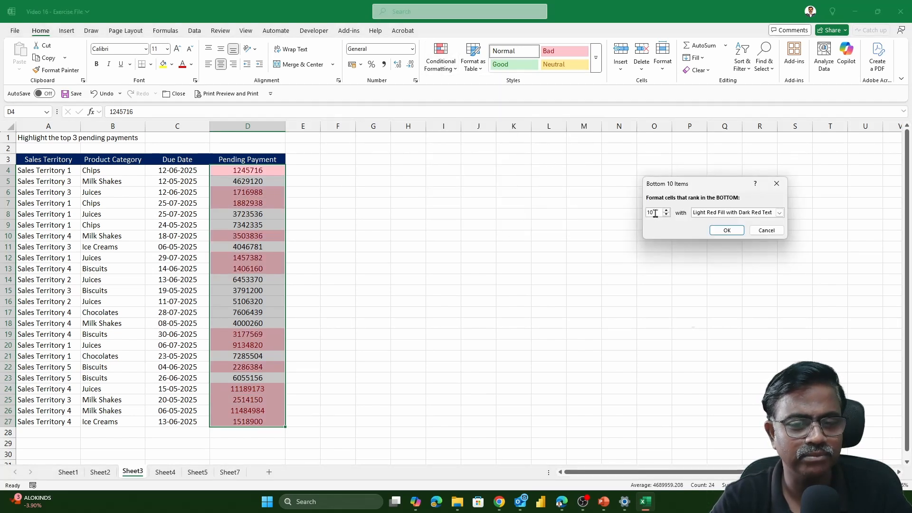
type("3")
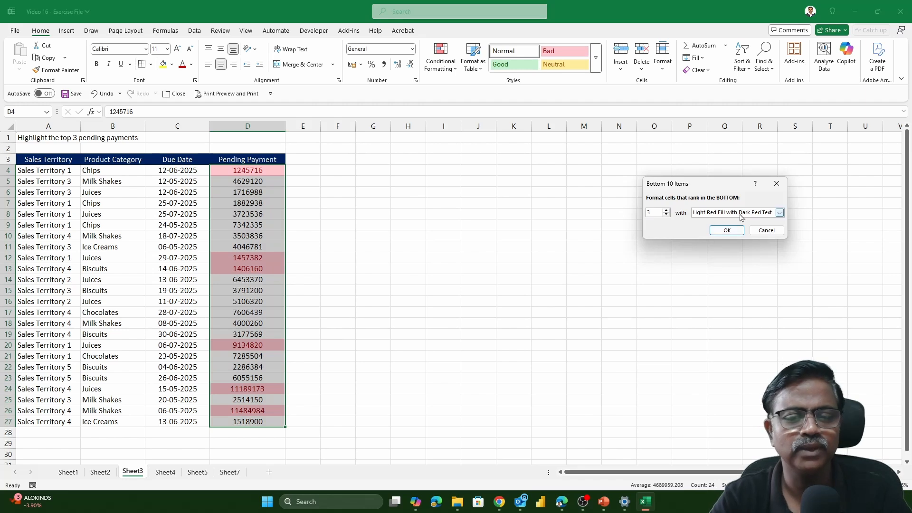
left_click(779, 213)
left_click(723, 259)
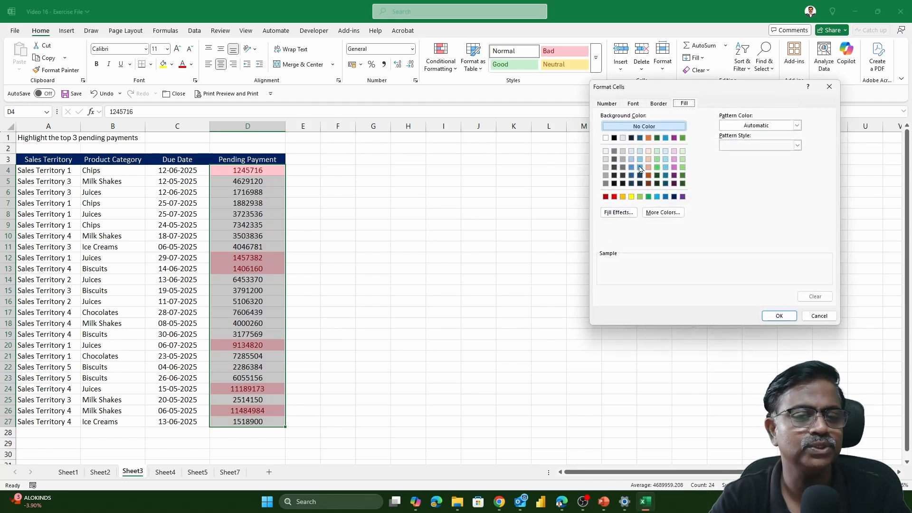
left_click(649, 151)
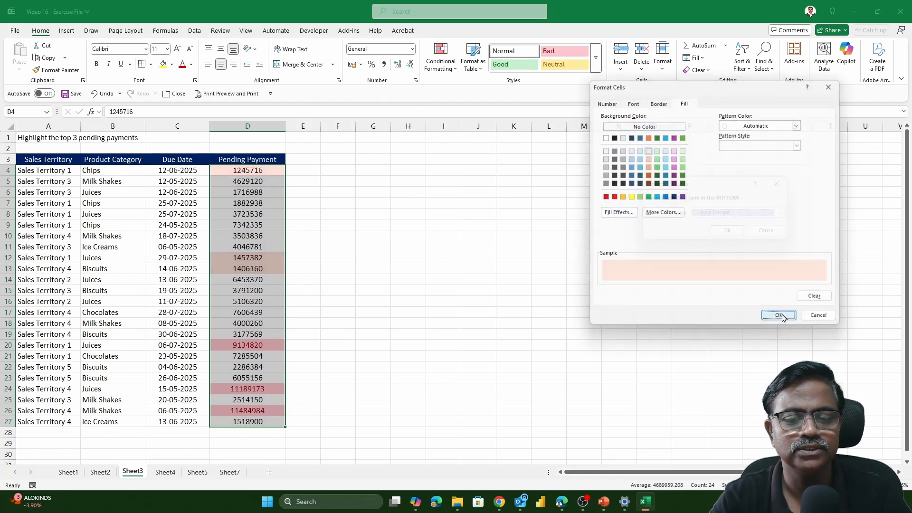
left_click(779, 316)
left_click(732, 231)
left_click(298, 204)
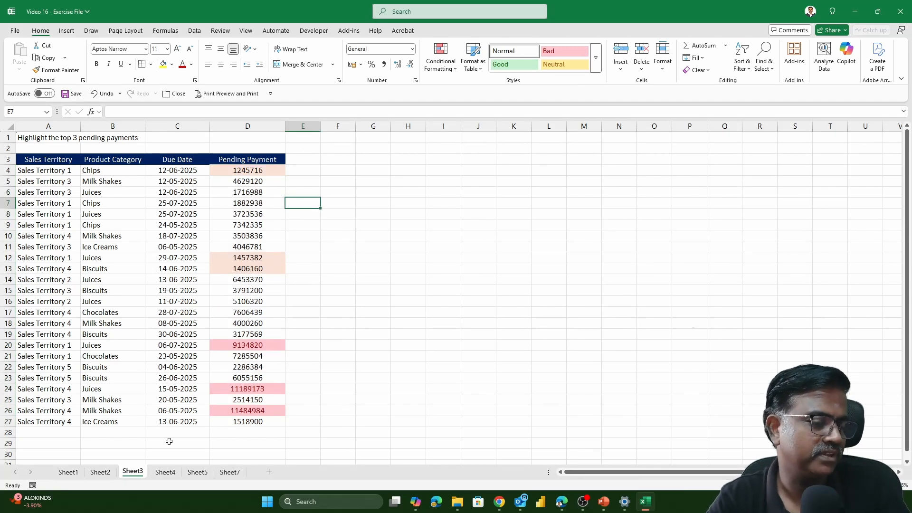
- Add red gradient-fill data bars to the pending payments in D4:D27 on Sheet4
left_click(166, 472)
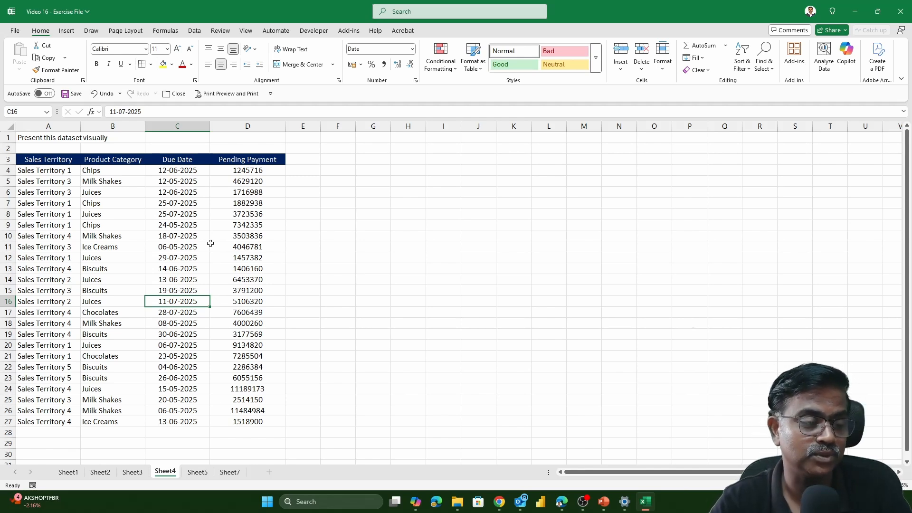
left_click_drag(60, 162, 287, 423)
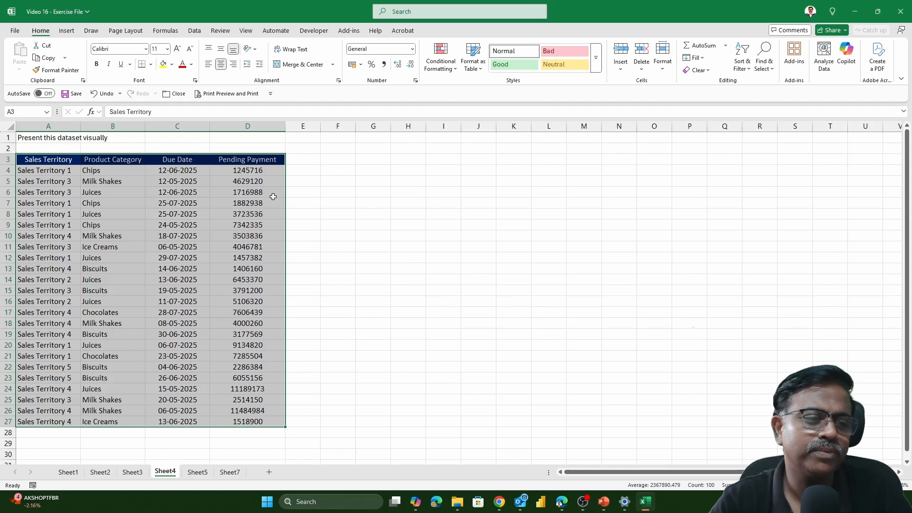
left_click_drag(271, 169, 254, 422)
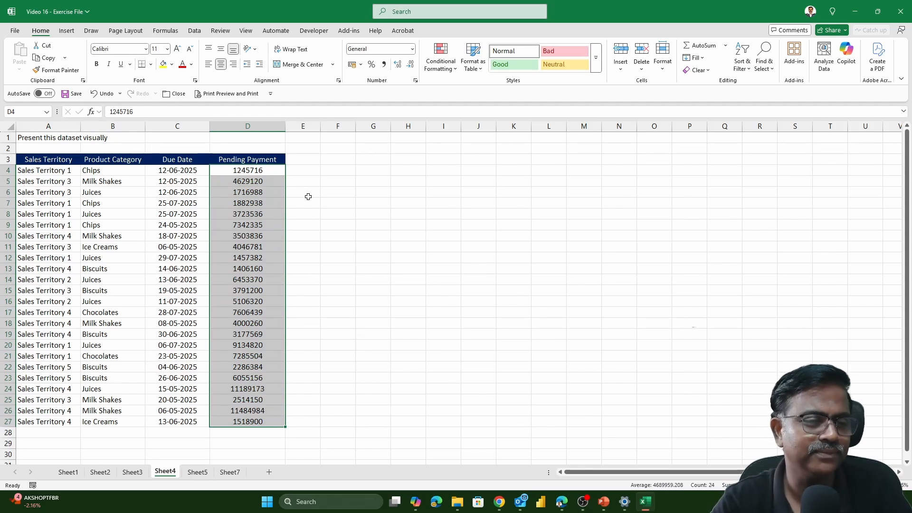
left_click(447, 72)
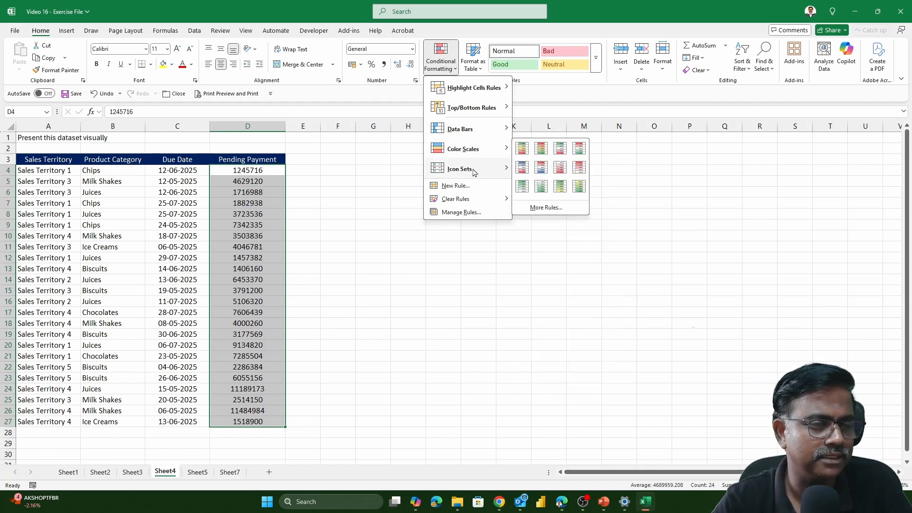
mouse_move(469, 137)
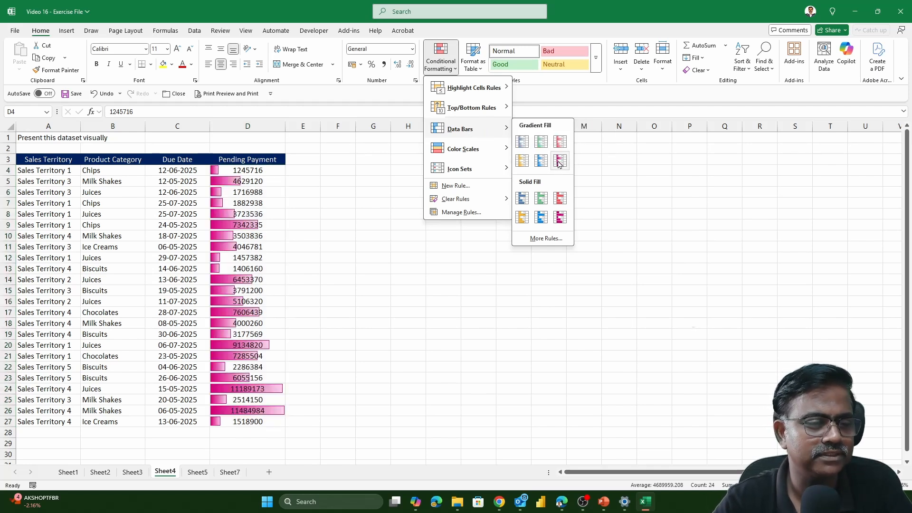
left_click(558, 142)
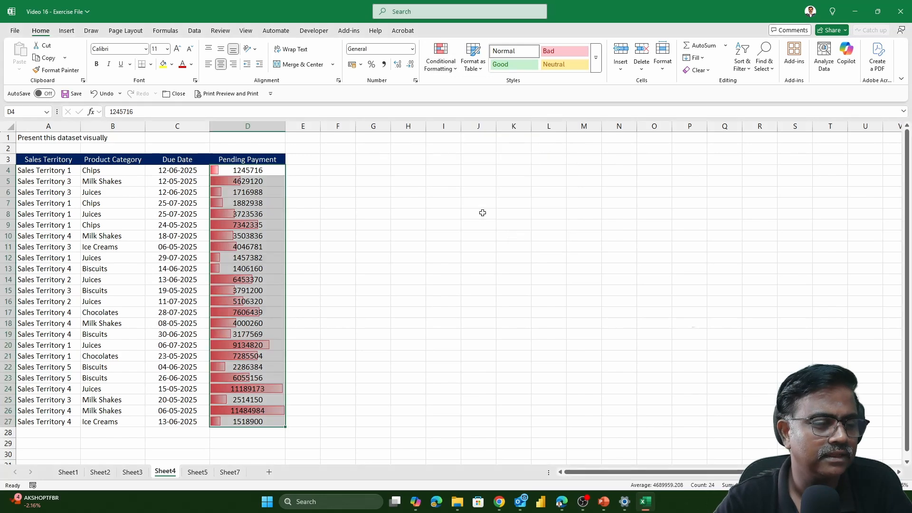
left_click(480, 221)
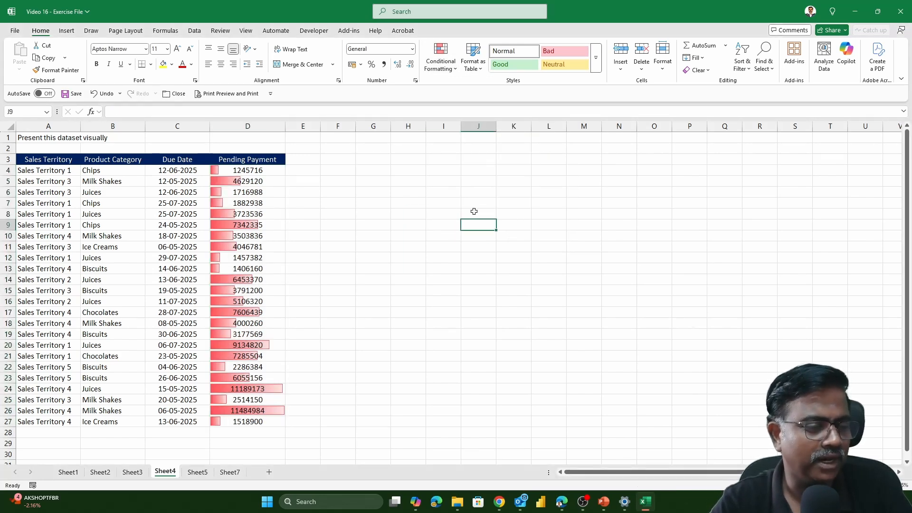
- Examine how the data bar lengths compare across the pending payments, checking the largest amounts against the smaller ones
scroll(474, 211, "up", 1)
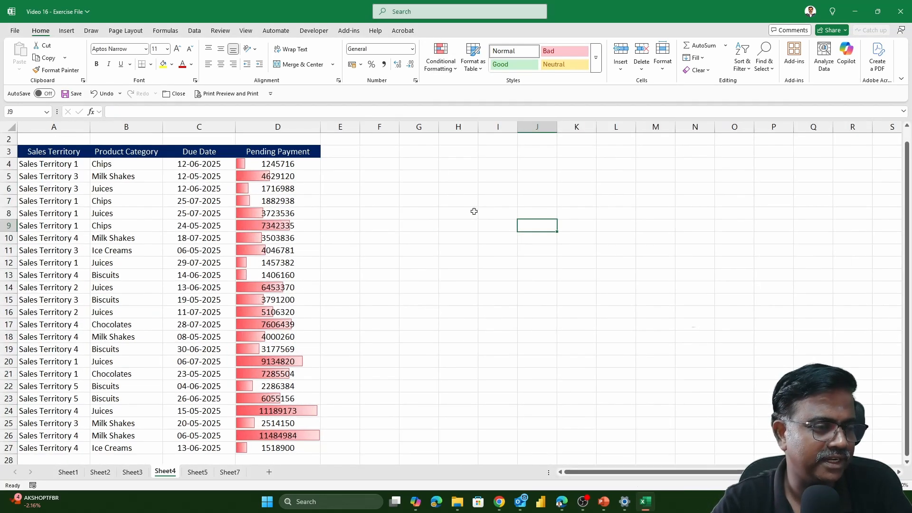
scroll(474, 210, "down", 1)
left_click(276, 400)
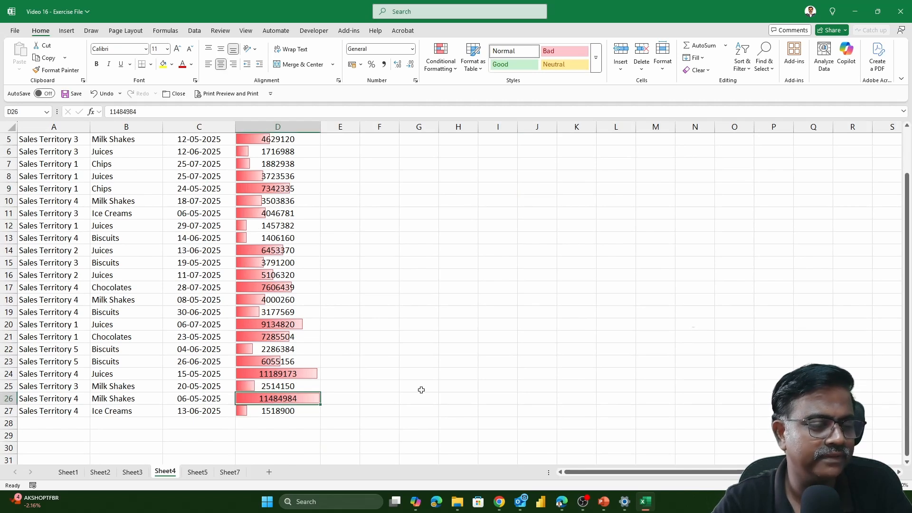
scroll(420, 390, "up", 1)
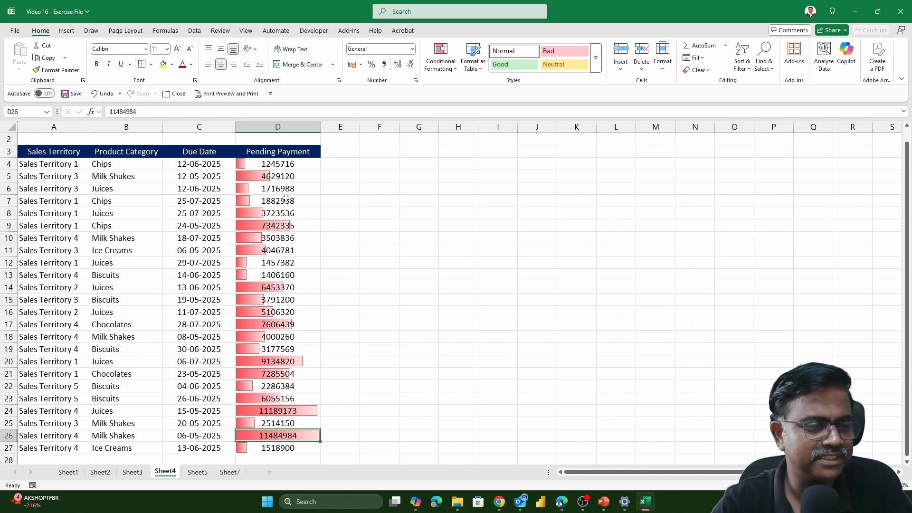
left_click_drag(284, 167, 285, 314)
left_click(419, 310)
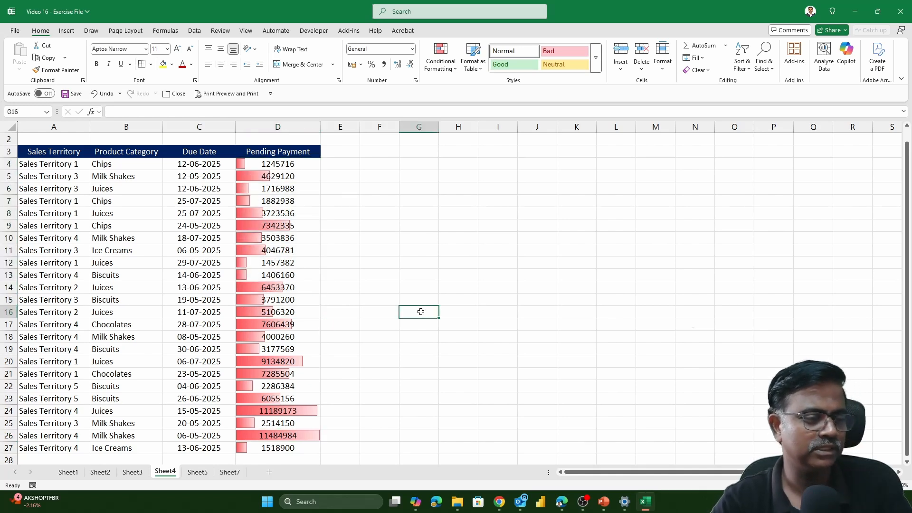
scroll(421, 312, "down", 1)
left_click(313, 398)
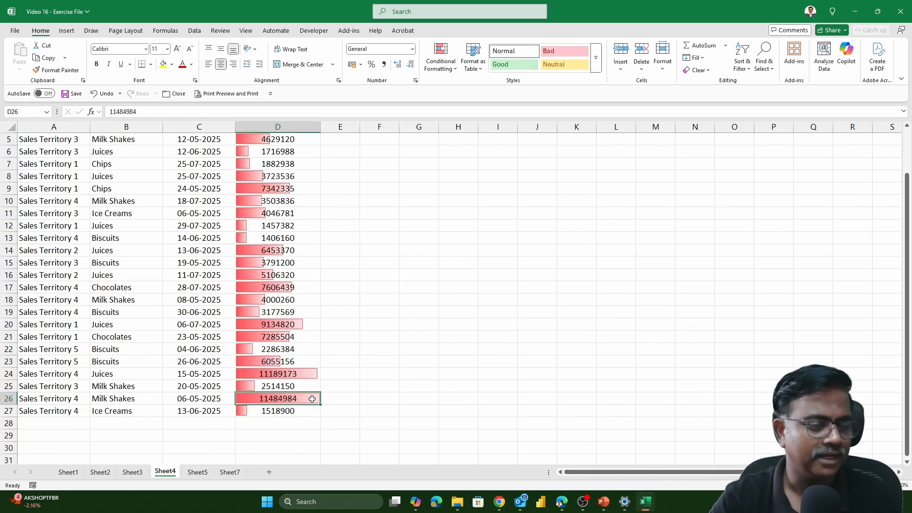
left_click(288, 374)
left_click(290, 321)
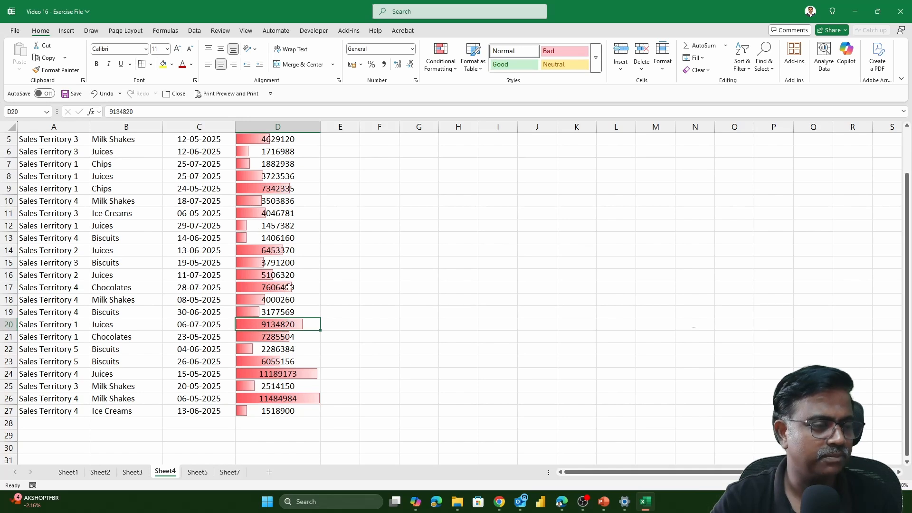
left_click(289, 287)
scroll(395, 380, "up", 1)
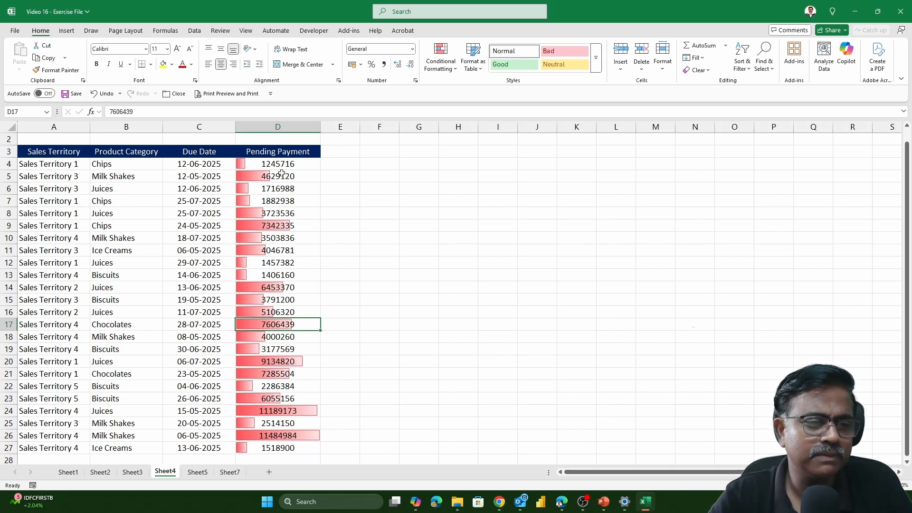
left_click_drag(280, 166, 304, 447)
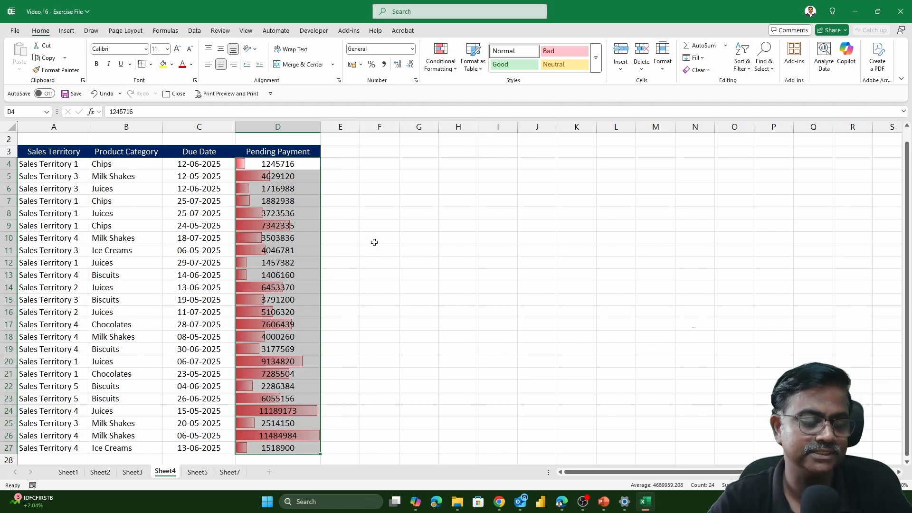
- Apply the Green - Yellow - Red Color Scale to the territory sales figures in B5:H10 on Sheet5
left_click(198, 473)
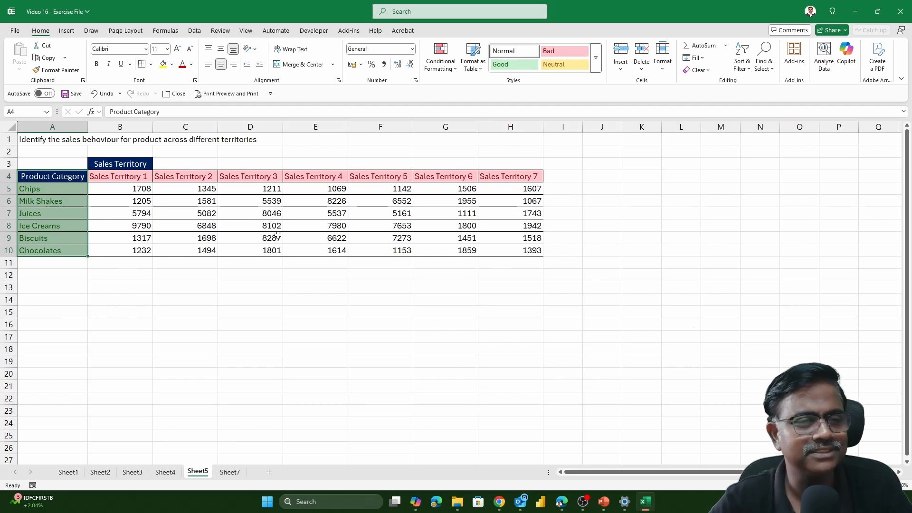
left_click_drag(118, 189, 530, 251)
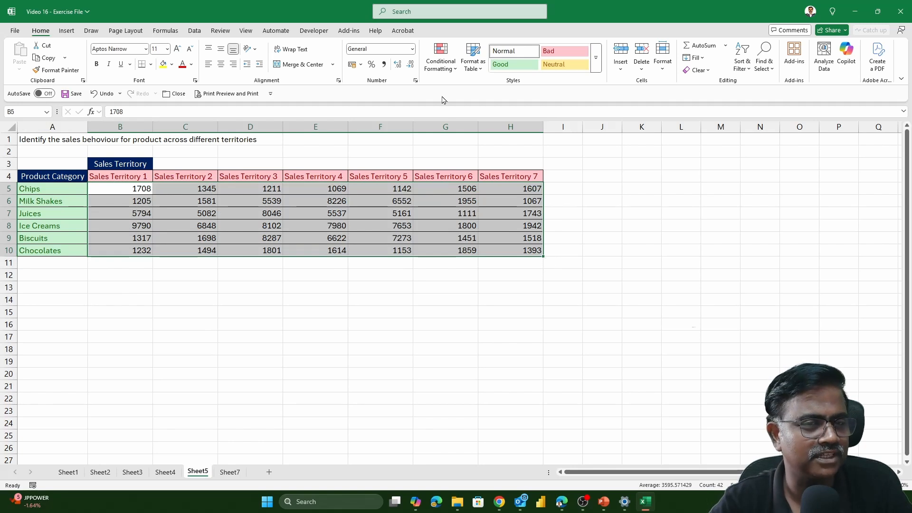
left_click(449, 69)
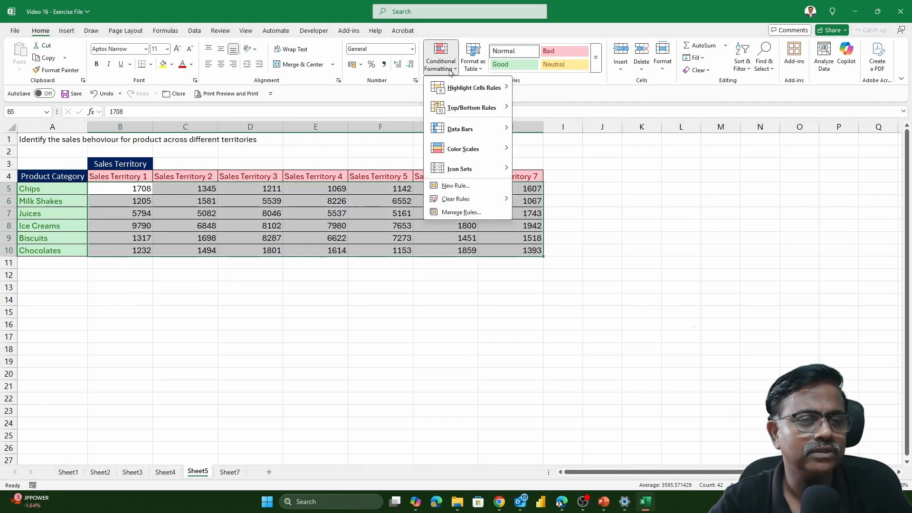
left_click(138, 186)
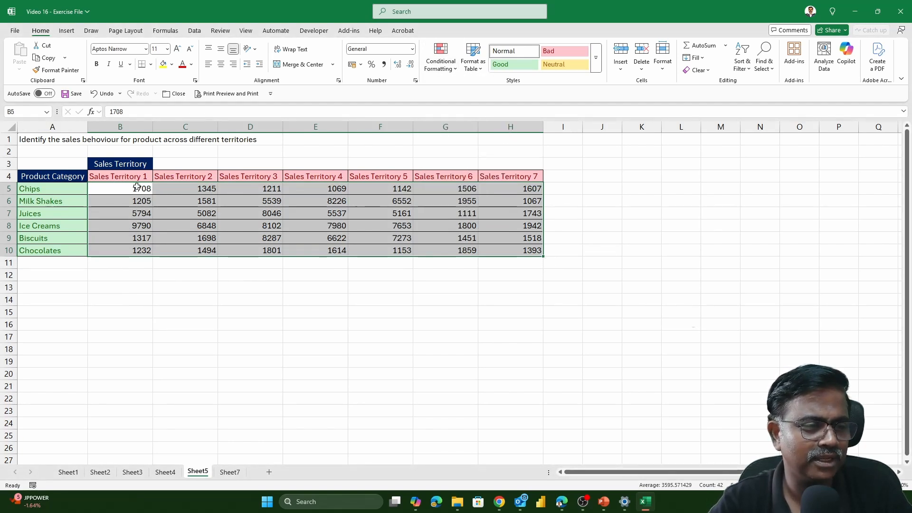
left_click_drag(138, 186, 513, 252)
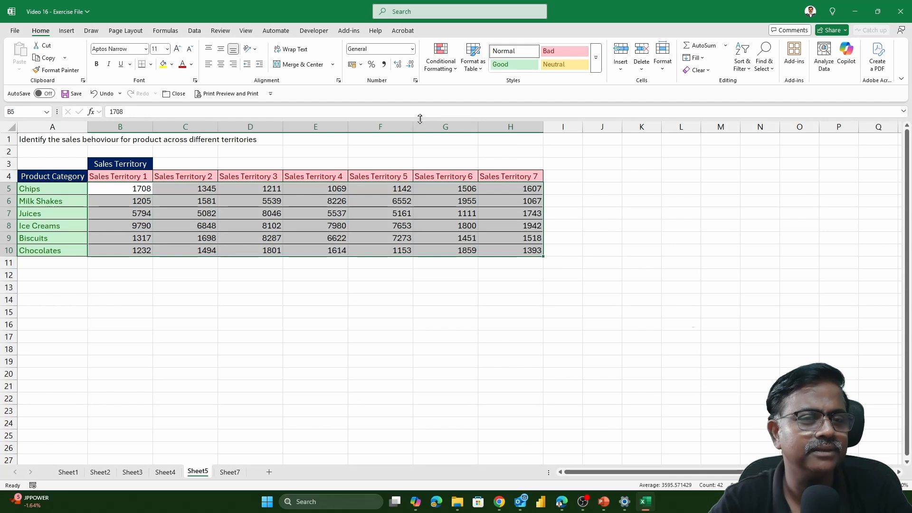
left_click(444, 64)
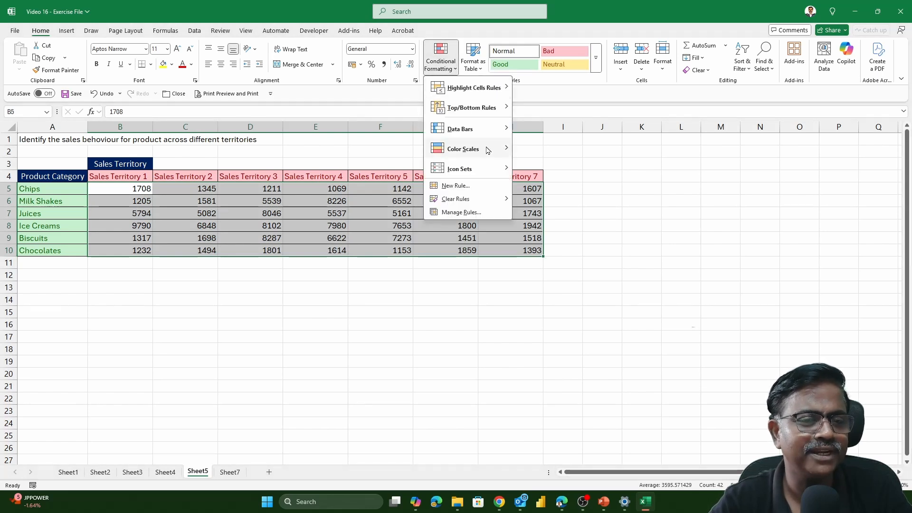
mouse_move(488, 150)
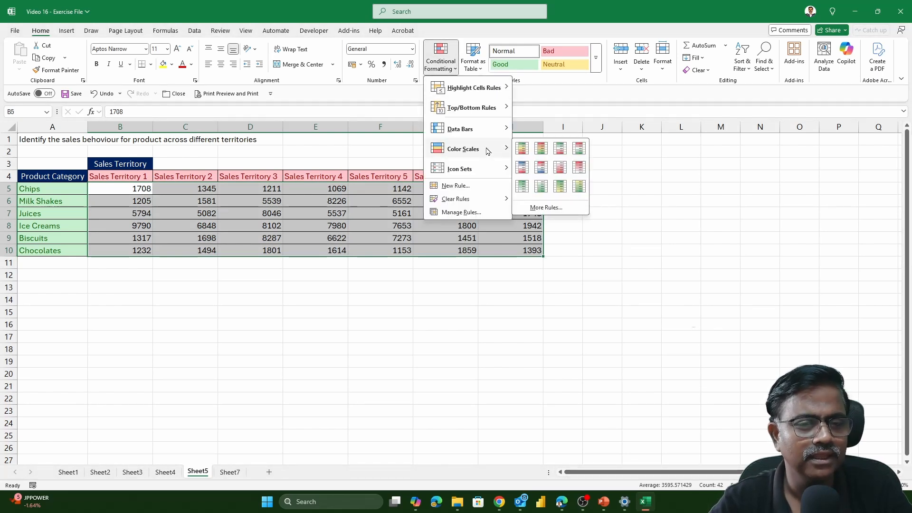
left_click(522, 148)
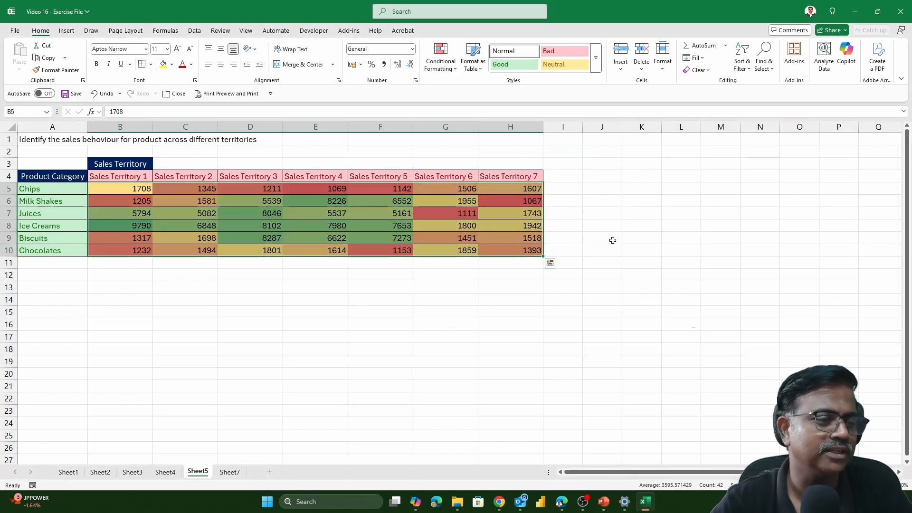
left_click(612, 240)
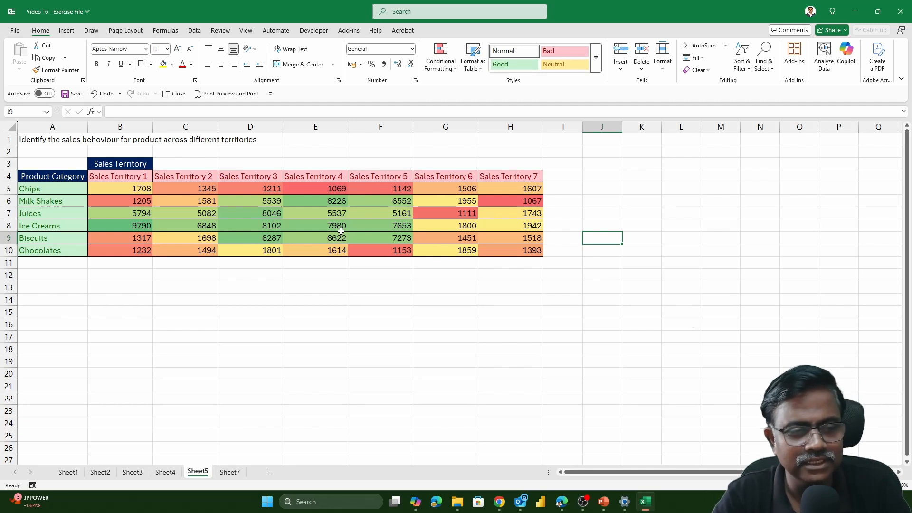
- Examine the color scale across products and territories, comparing the green high-sales block with the red low-sales cells
left_click_drag(240, 201, 388, 241)
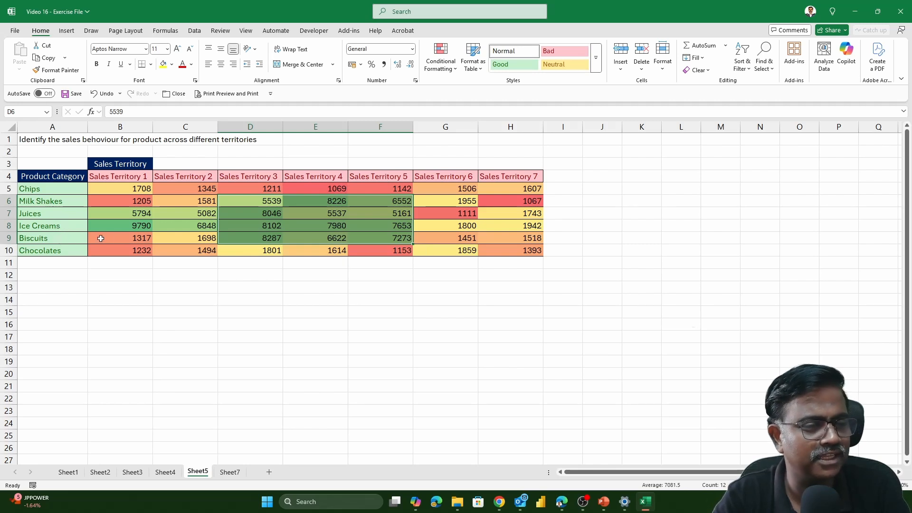
left_click(136, 226)
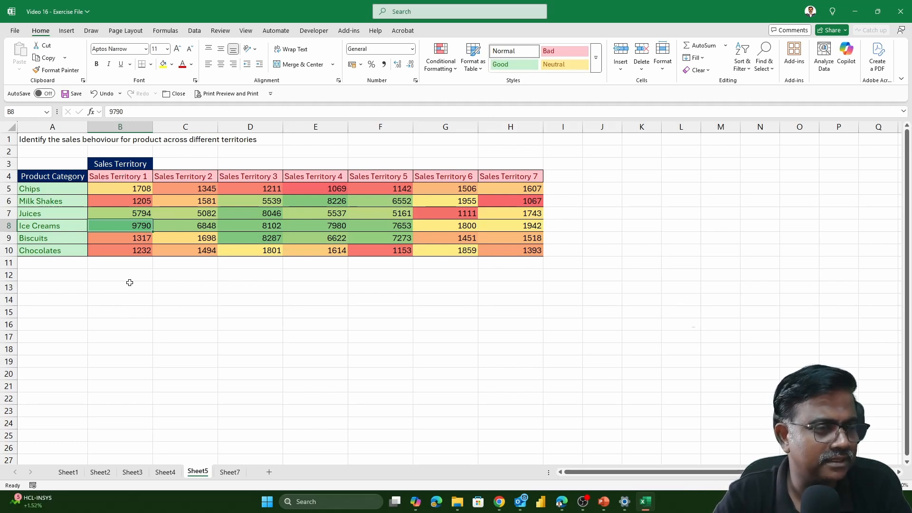
left_click(331, 187)
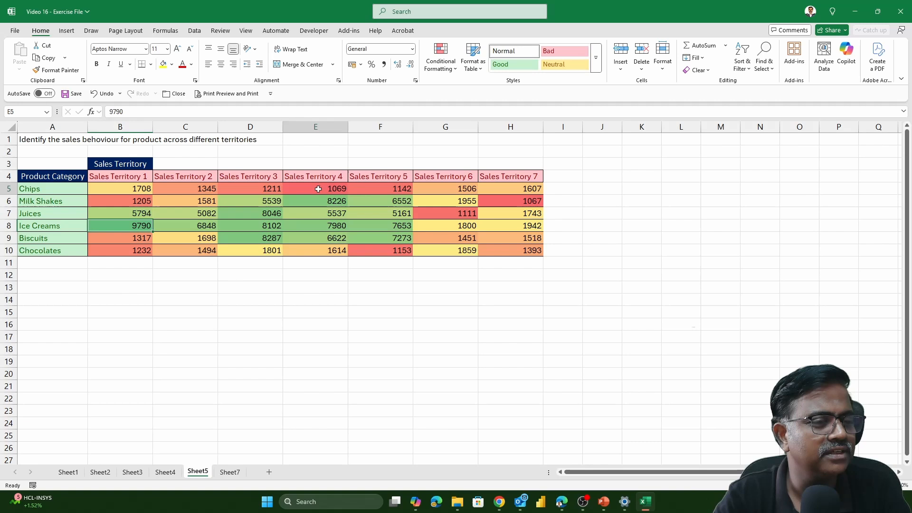
left_click(390, 191, "ctrl")
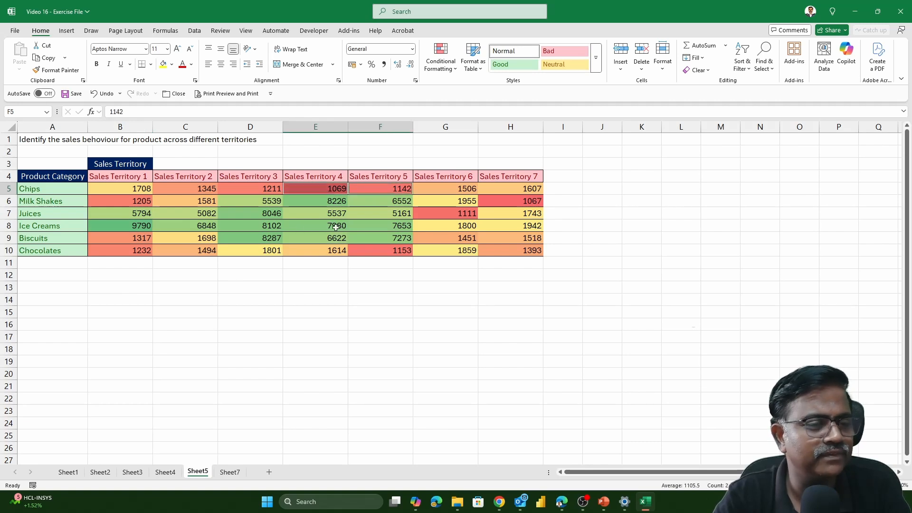
left_click(143, 254)
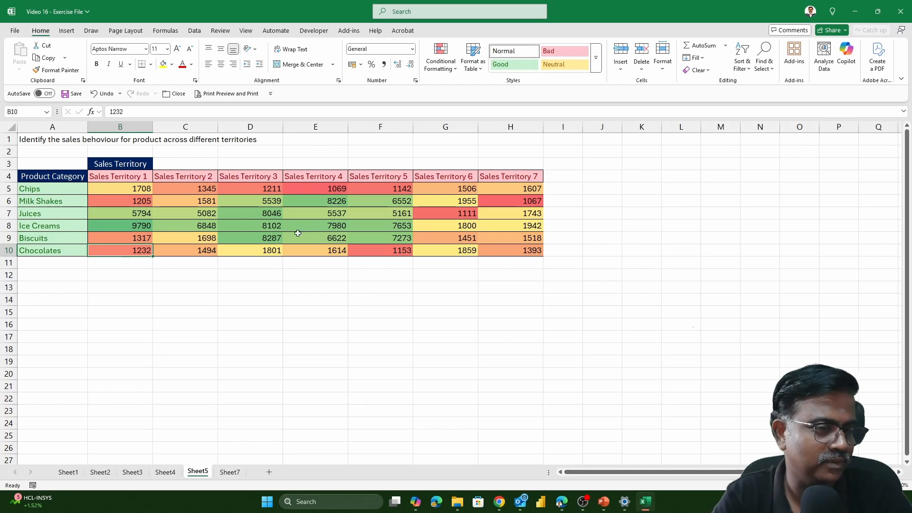
- Calculate the Chips variance between FY 2023-24 and FY 2022-23 in D5 on Sheet7 with =C5-B5
left_click(230, 472)
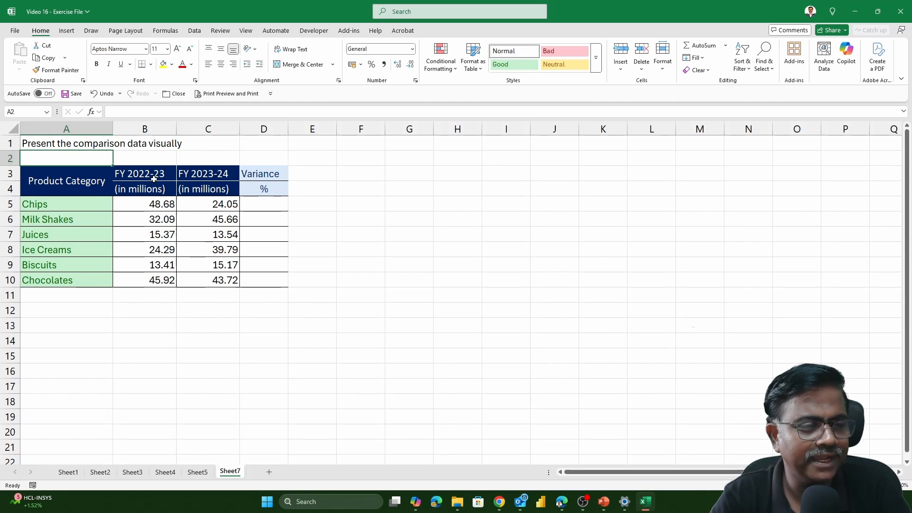
left_click_drag(152, 177, 157, 283)
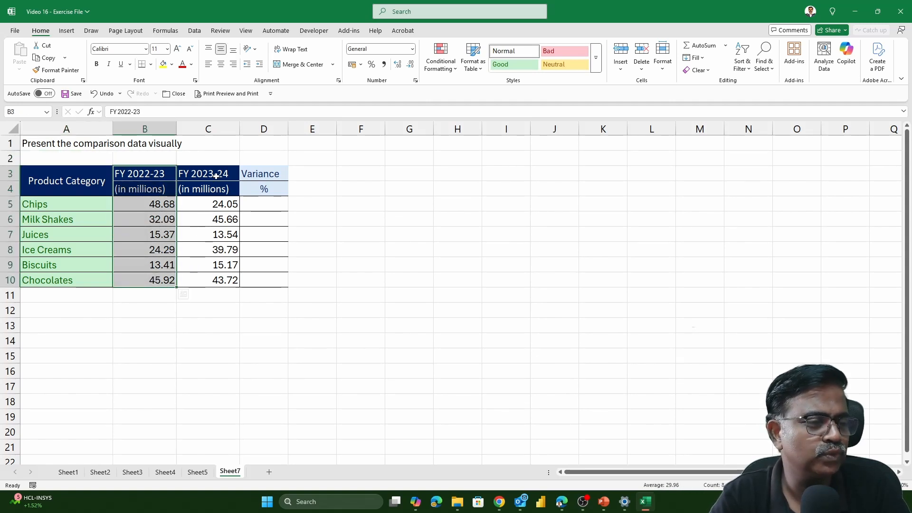
left_click_drag(214, 175, 216, 284)
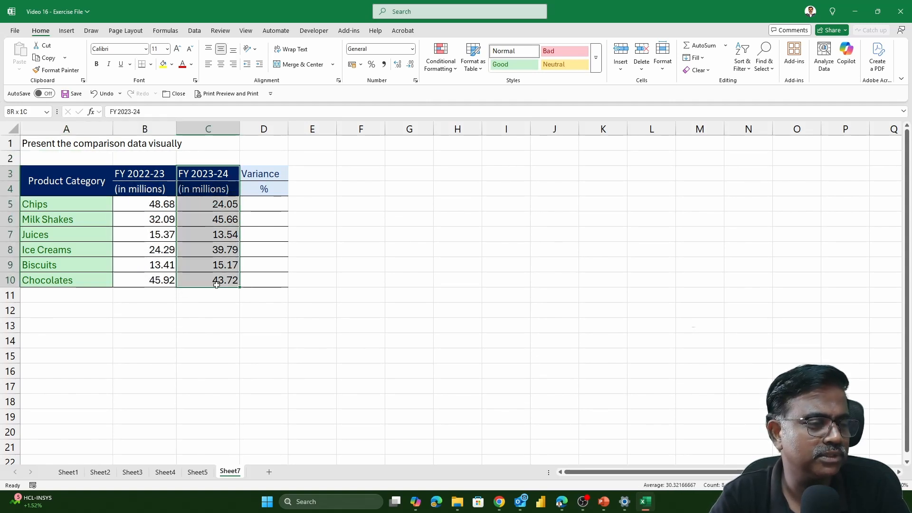
left_click(266, 205)
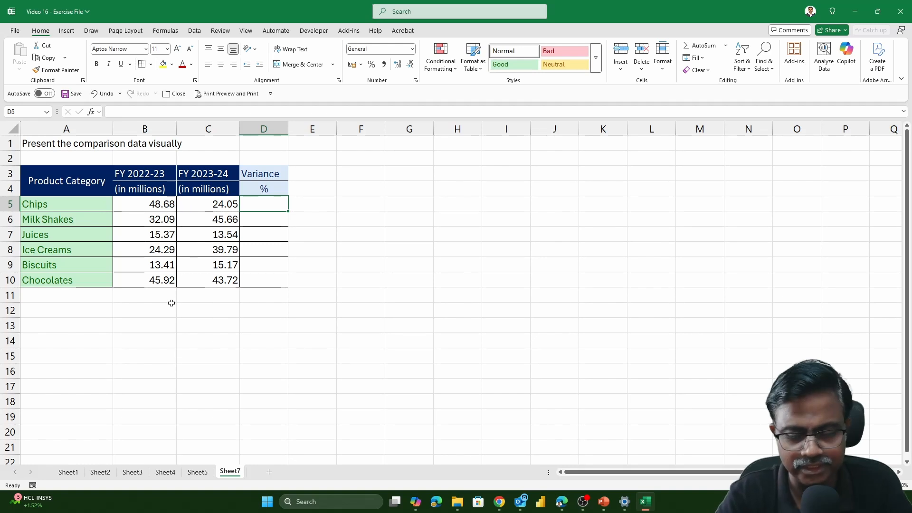
type("=")
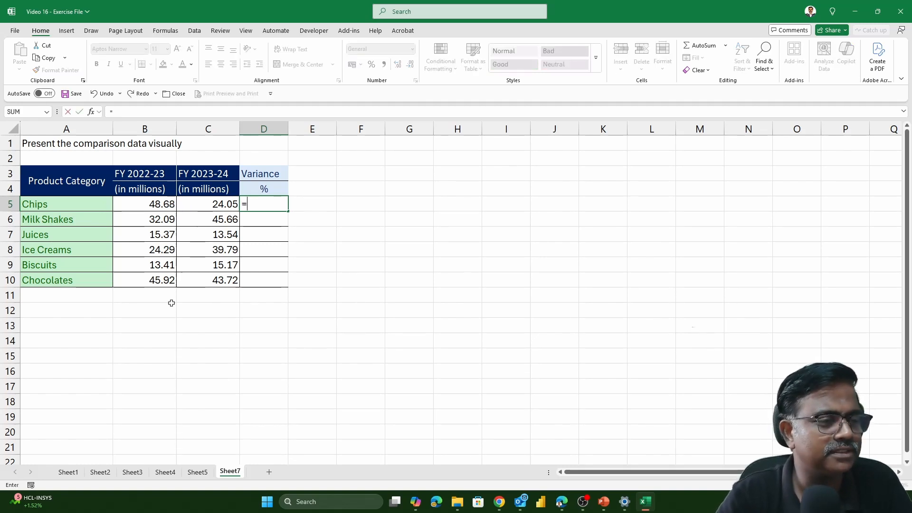
key("Left")
type("-")
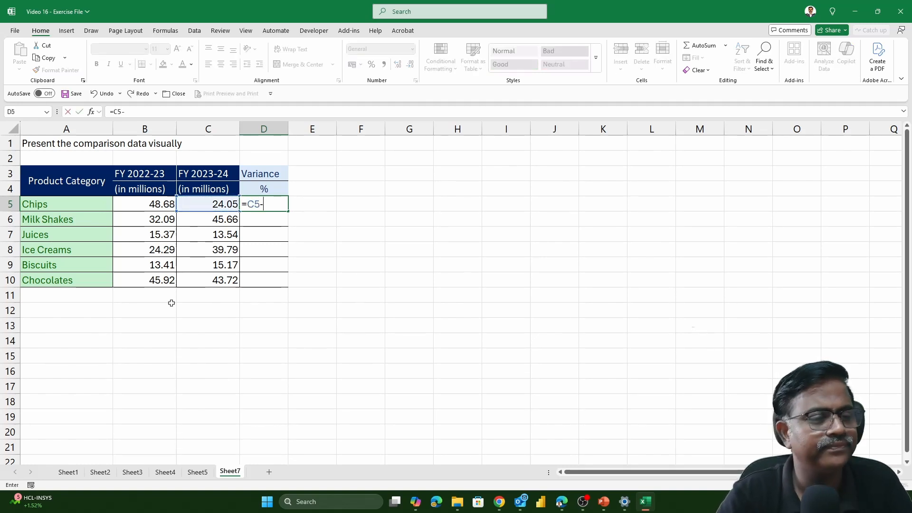
key("Left")
key("Left")
key("ctrl+Return")
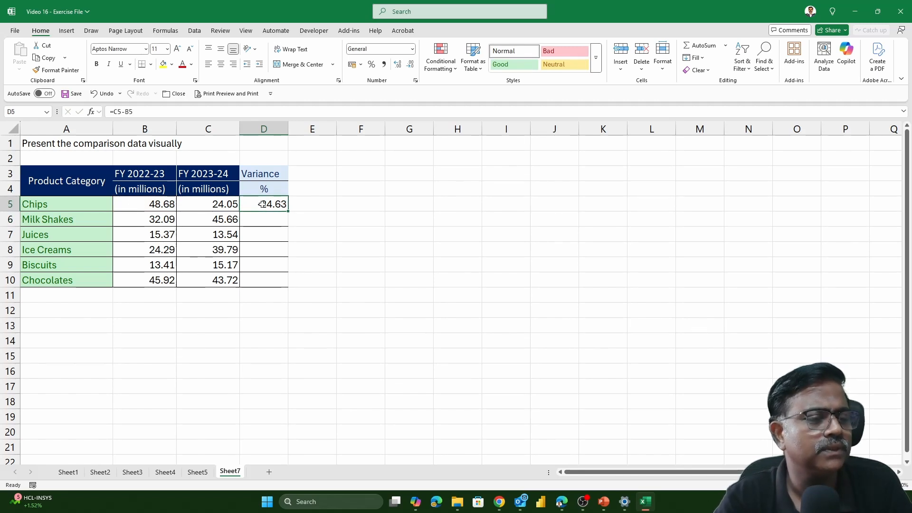
- Copy the variance formula from D5 down through D10 and clear the % label in D4
left_click_drag(290, 209, 282, 287)
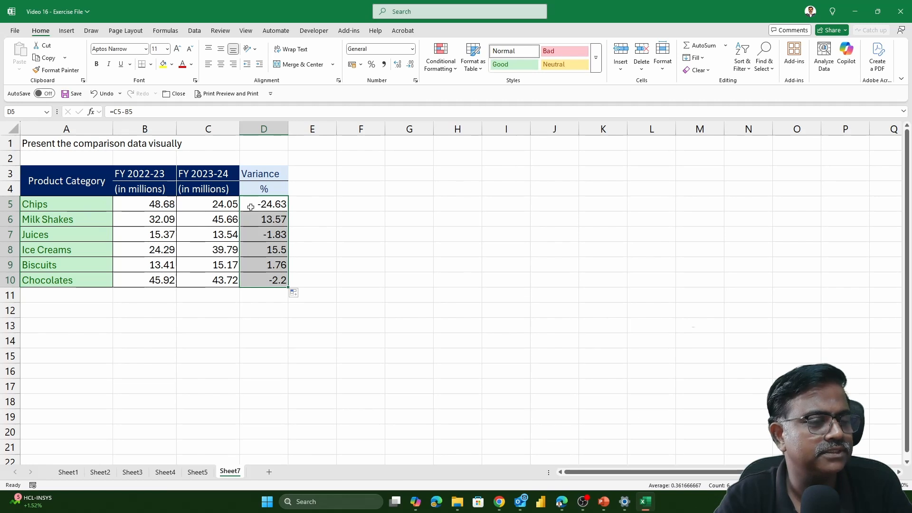
left_click(276, 190)
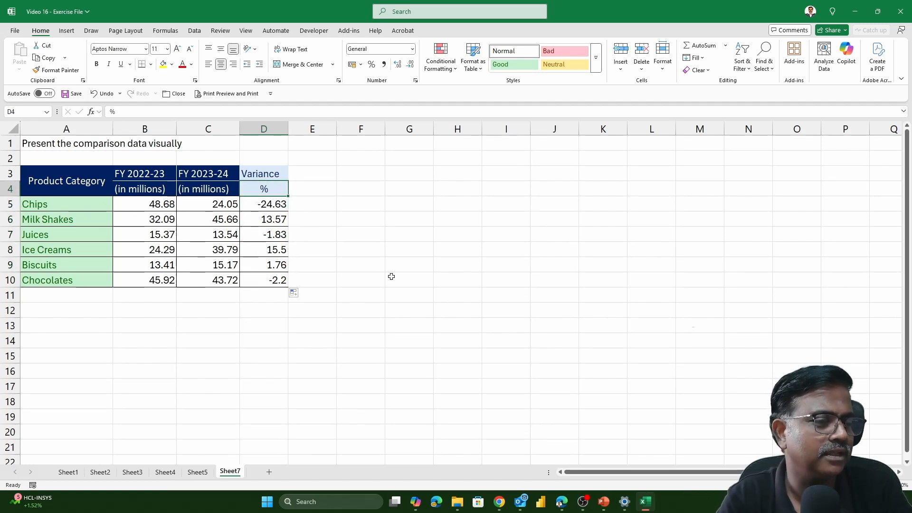
key("Delete")
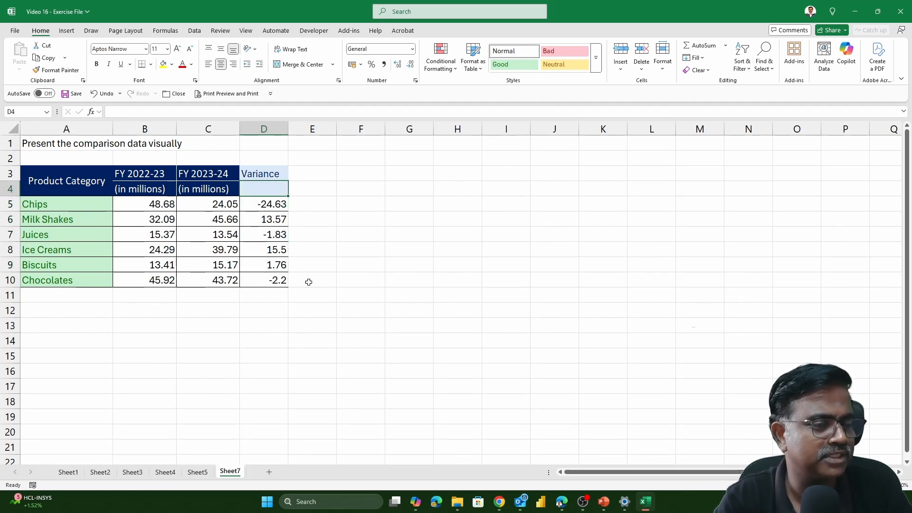
- Apply the 3 Arrows (Colored) icon set to the variances in D5:D10
left_click(271, 206)
left_click_drag(271, 206, 273, 280)
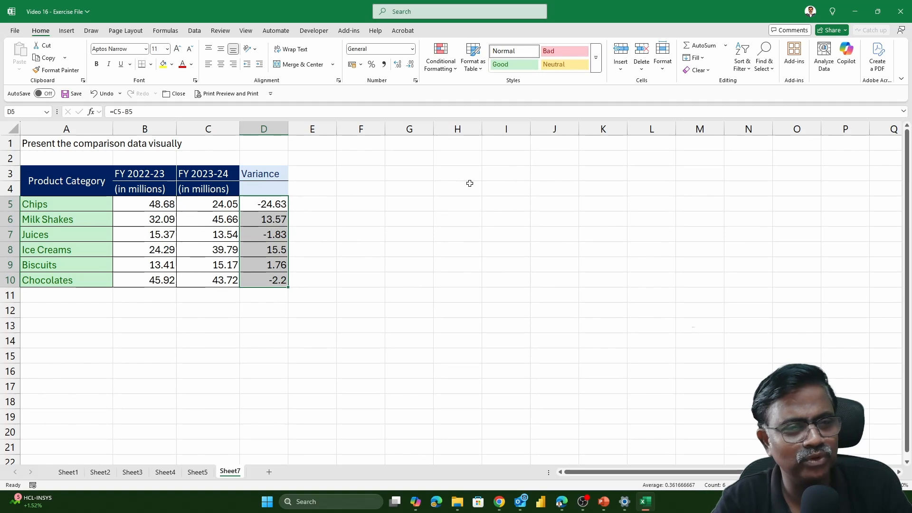
left_click(437, 69)
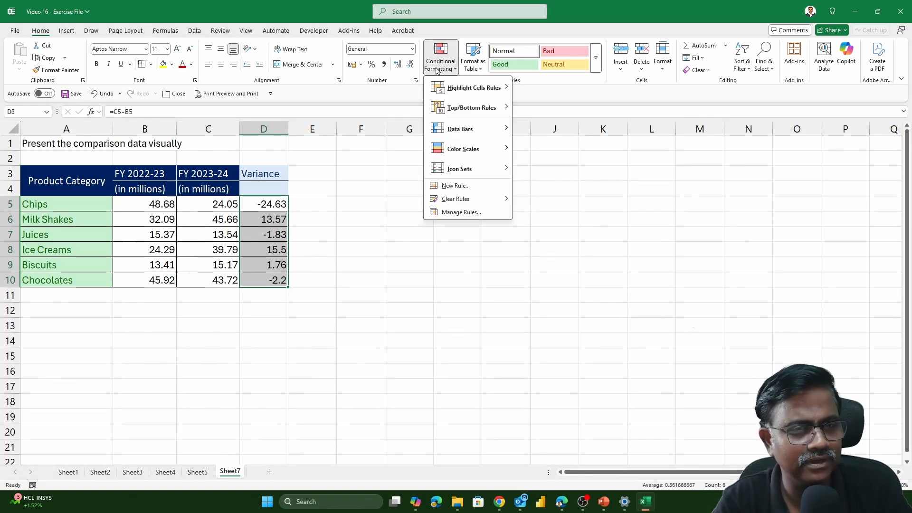
mouse_move(478, 170)
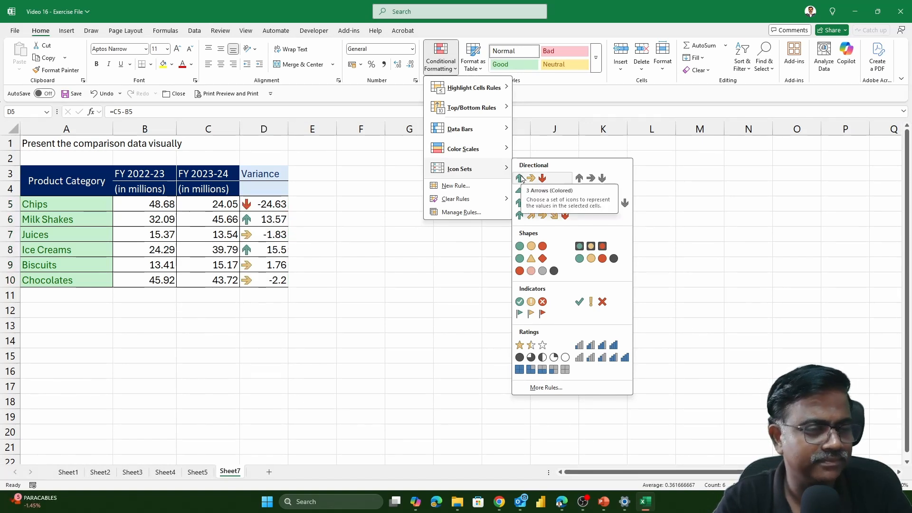
left_click(520, 178)
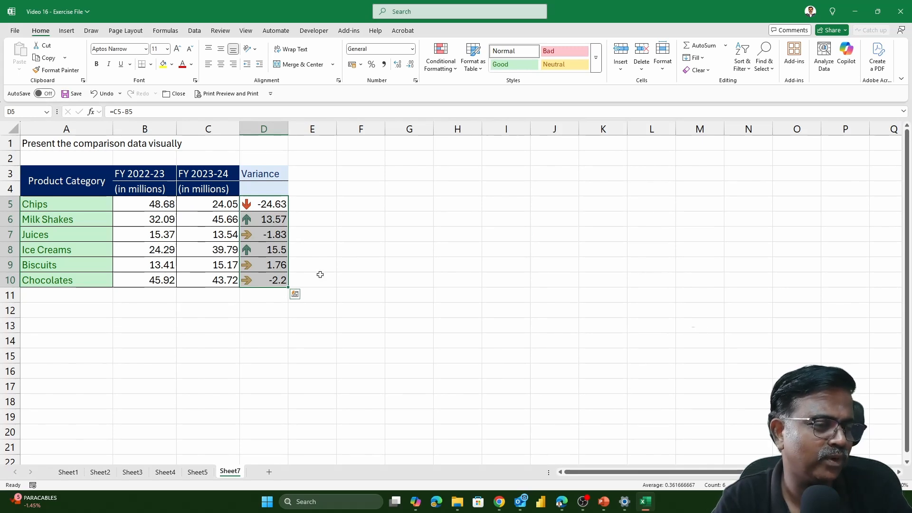
- Open the existing icon set rule on the variances in D5:D10 for editing
left_click(273, 208)
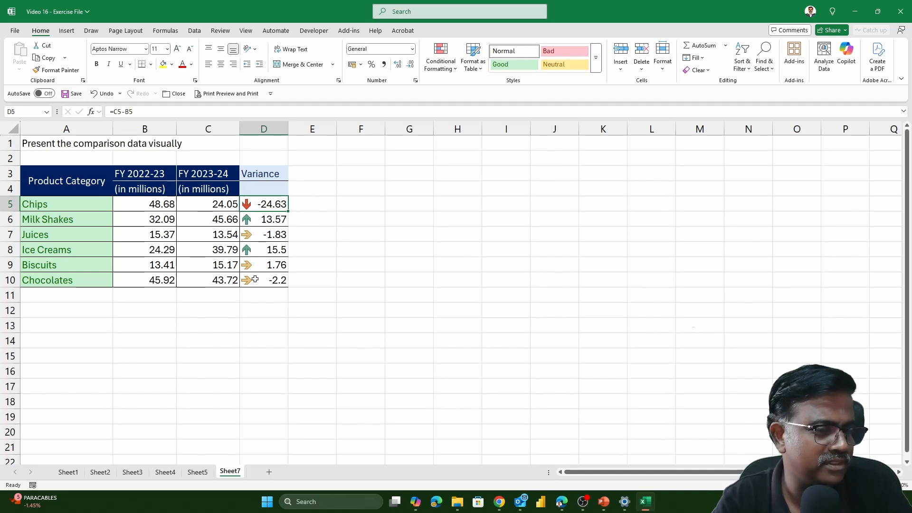
left_click_drag(270, 205, 270, 285)
left_click(278, 209)
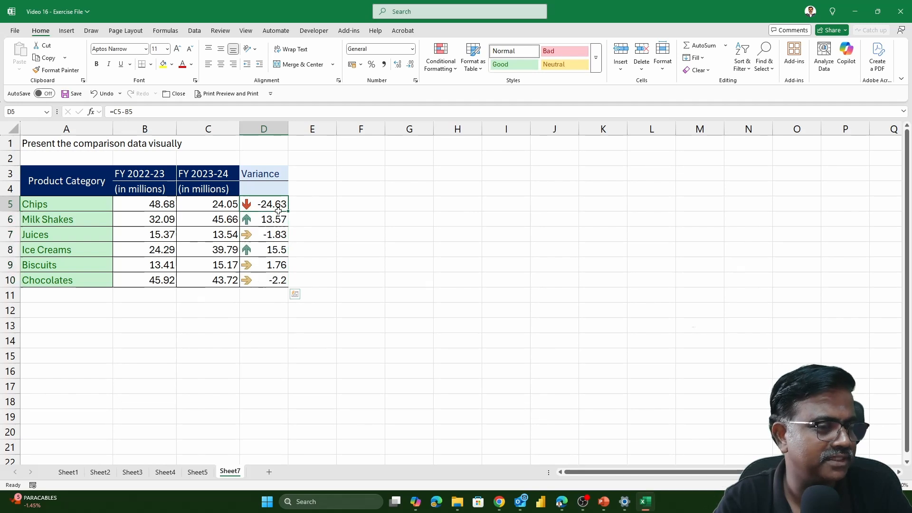
left_click_drag(278, 210, 279, 281)
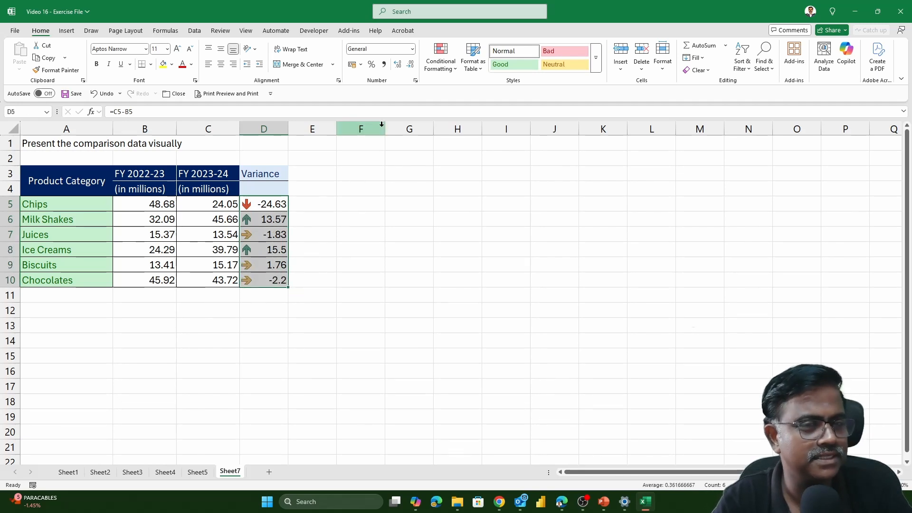
left_click(441, 61)
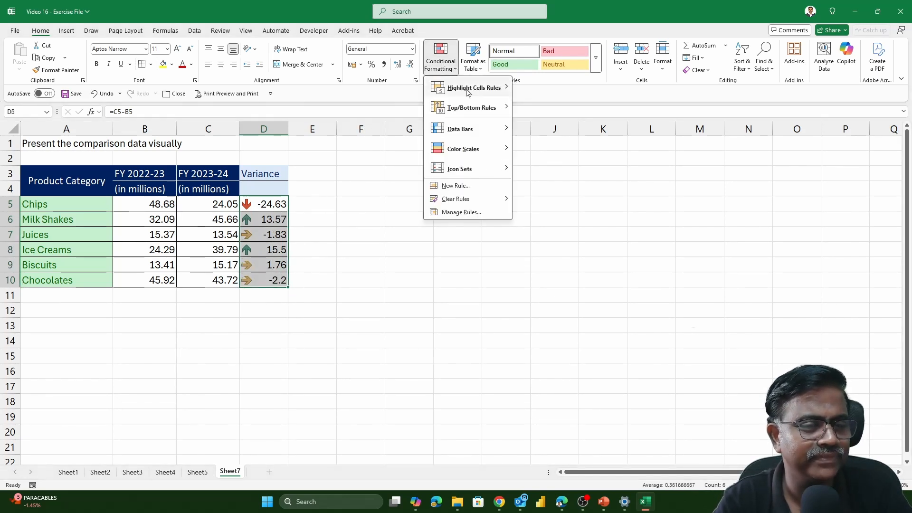
left_click(459, 213)
left_click_drag(455, 181, 571, 163)
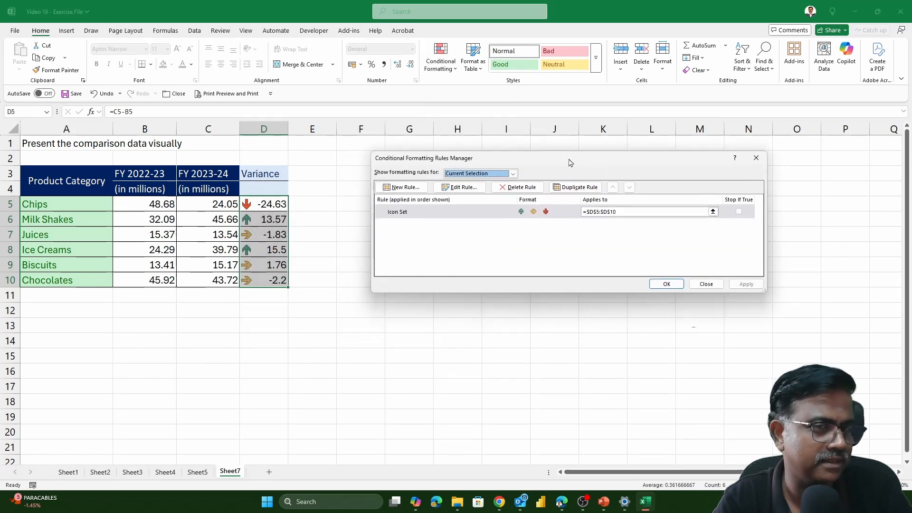
left_click(425, 215)
left_click(459, 186)
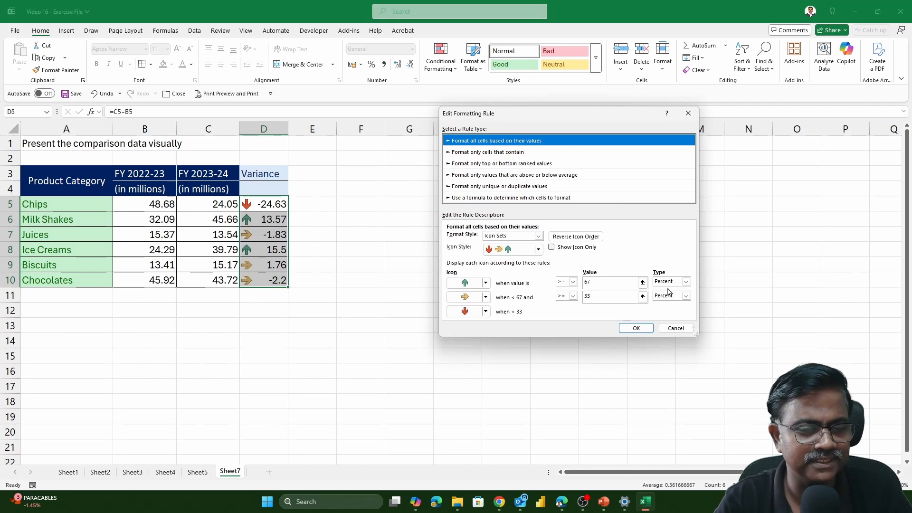
- Change both icon thresholds from percentage-based to Number type with a value of 0
left_click(685, 281)
left_click(676, 293)
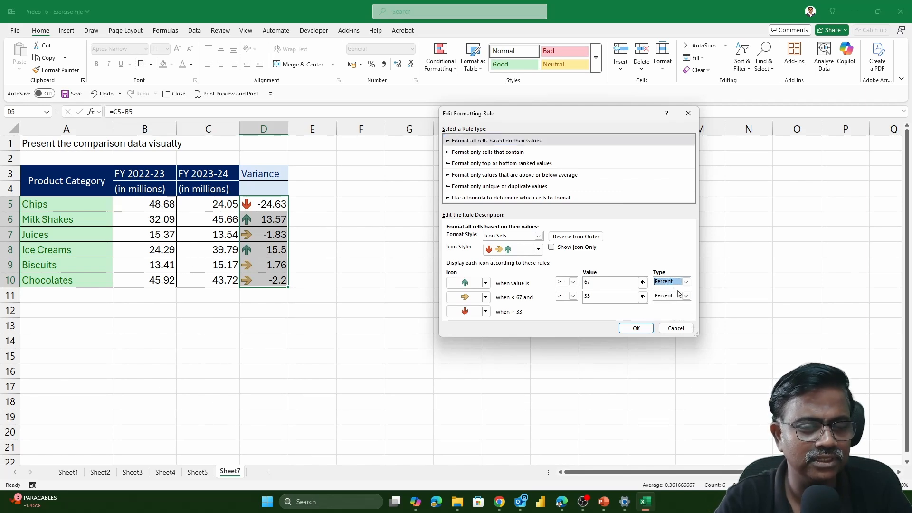
left_click(685, 282)
left_click(664, 290)
left_click(673, 294)
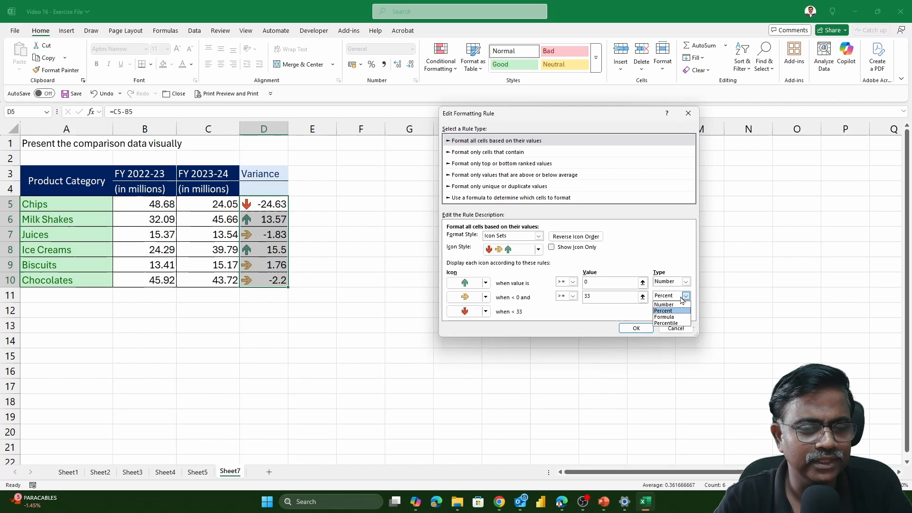
left_click(665, 304)
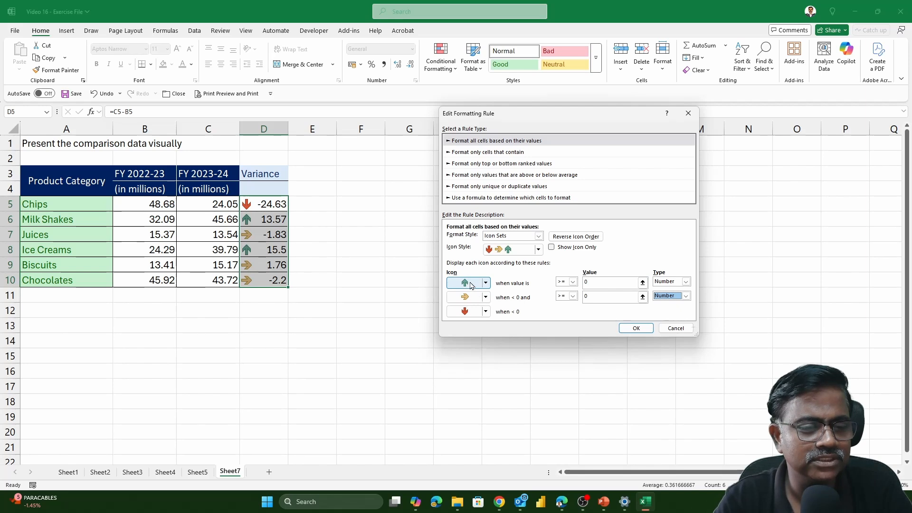
- Set the green up arrow's comparison to greater than (>) and apply the edited icon rule to D5:D10
left_click(573, 282)
left_click(567, 295)
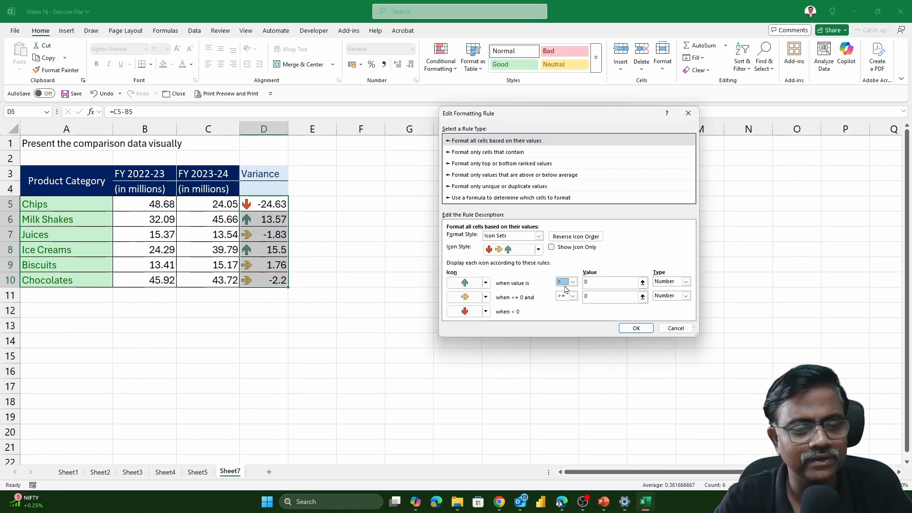
left_click(628, 331)
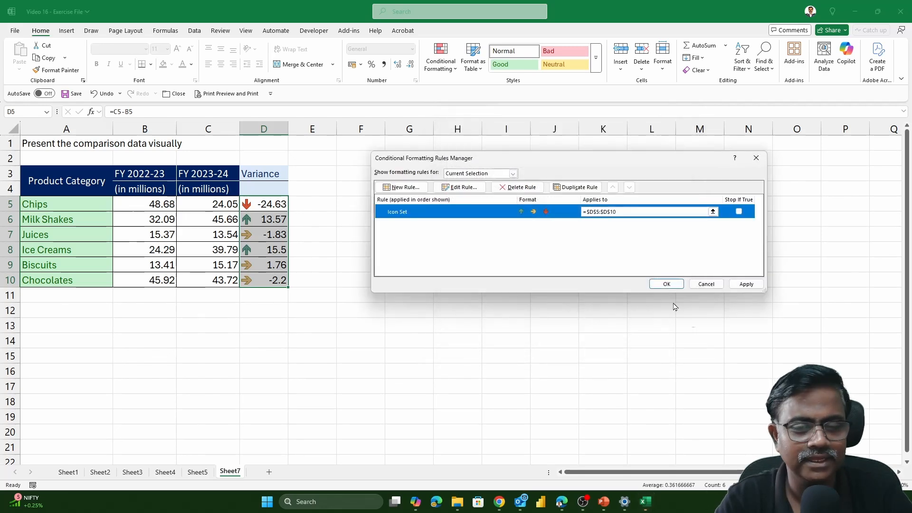
left_click(664, 284)
left_click(314, 294)
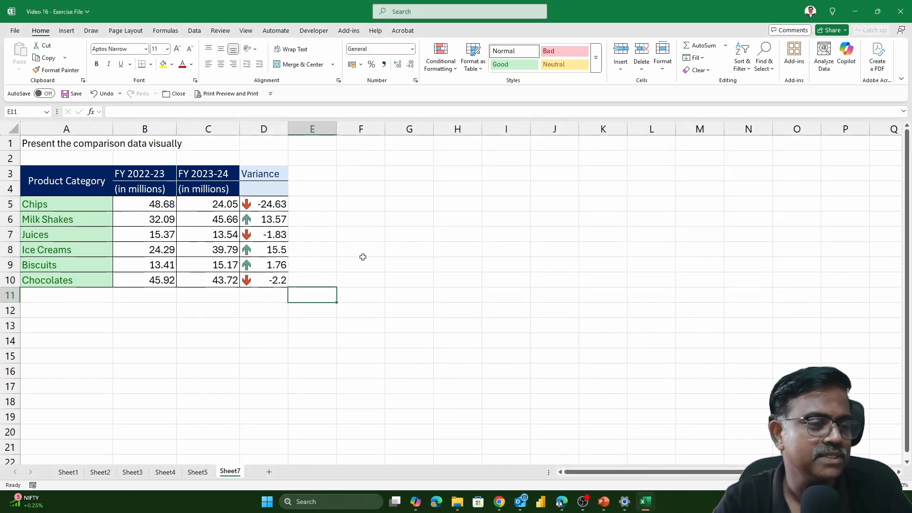
- Examine the arrow icons against the positive and negative variances in D5:D10
left_click_drag(272, 205, 270, 282)
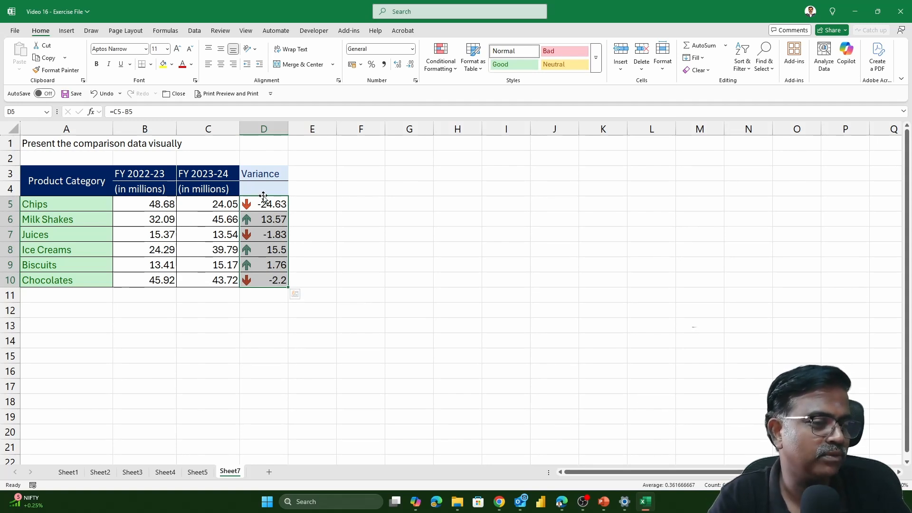
left_click(261, 222)
key("ctrl+z")
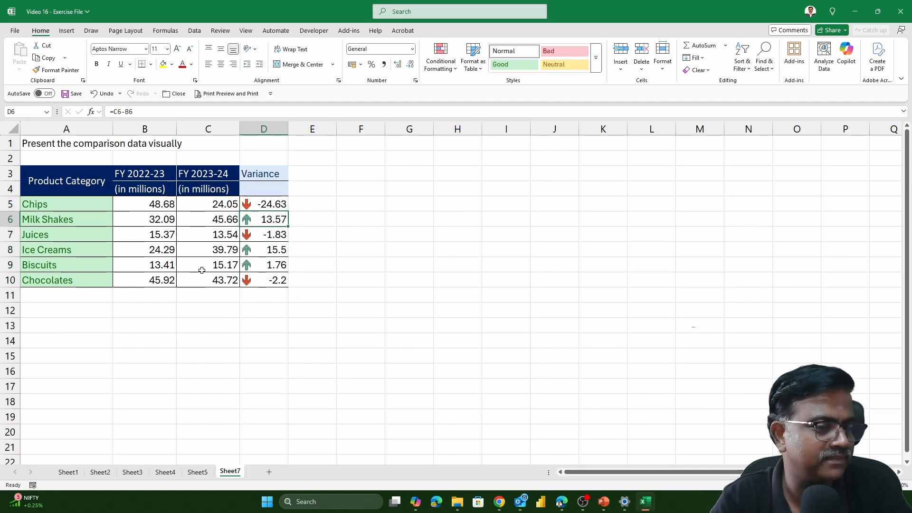
left_click(373, 194)
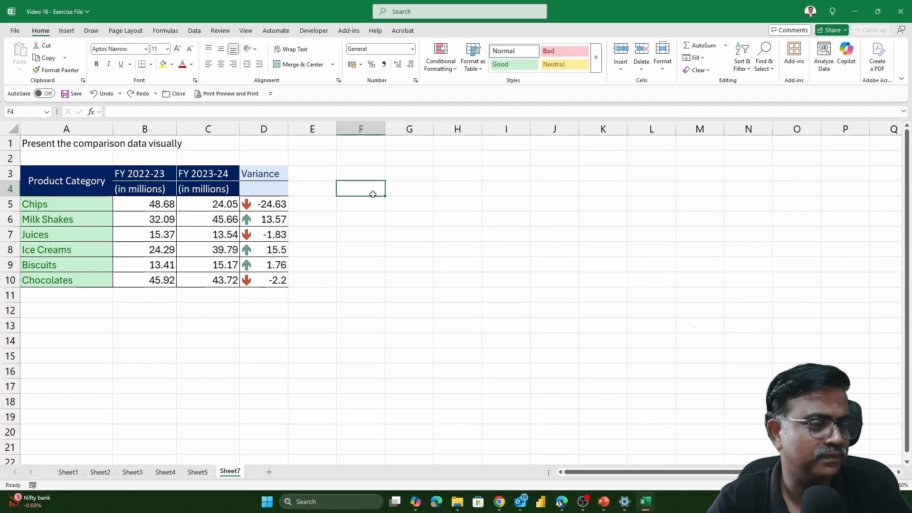
left_click_drag(266, 209, 274, 281)
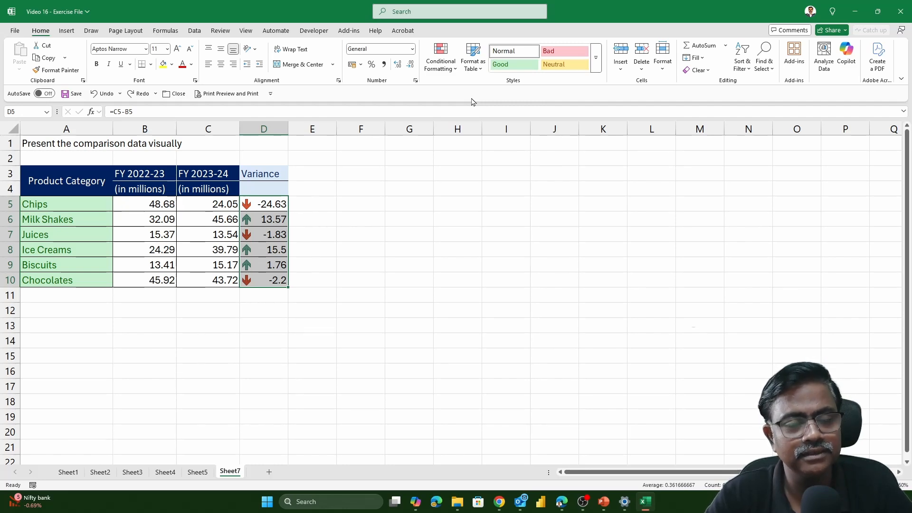
- Review the conditional formatting applied on Sheet1, Sheet2, Sheet3 and Sheet4
left_click(68, 472)
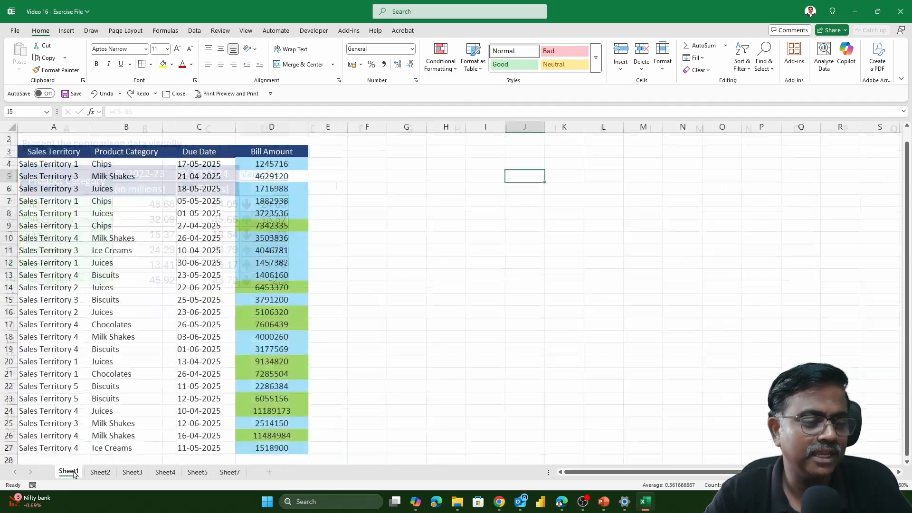
left_click(99, 471)
left_click(130, 472)
left_click(160, 473)
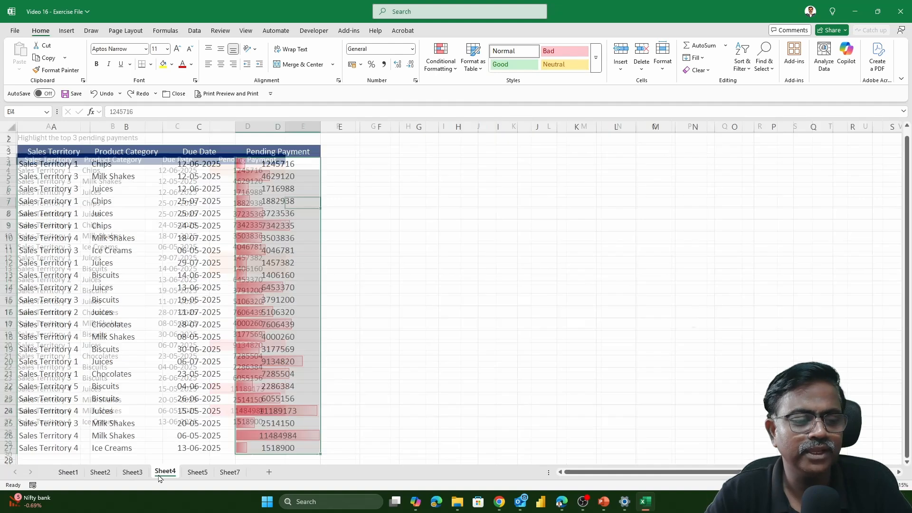